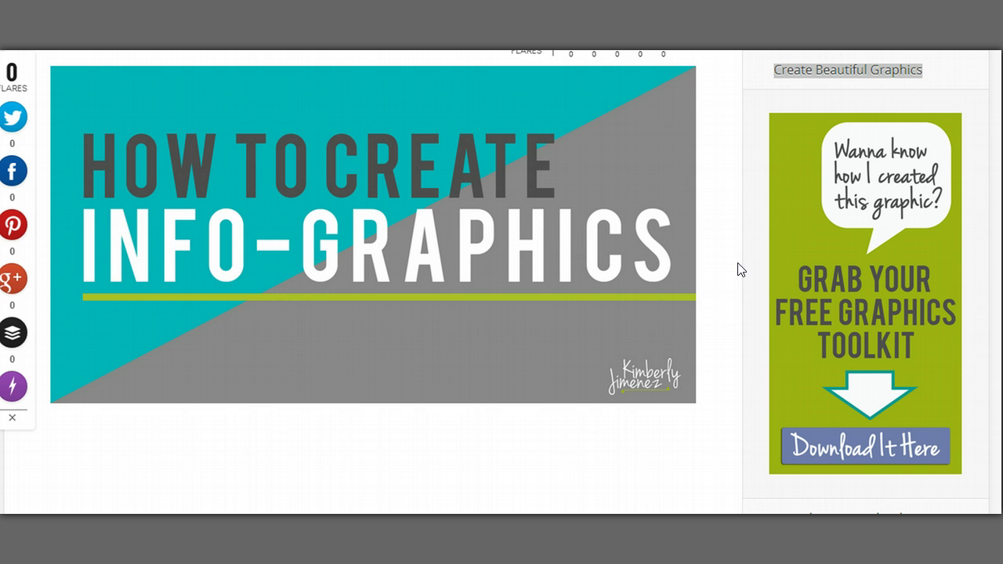
Show Canva's dashboard with the Start a new design row and the Your designs list.
click(130, 148)
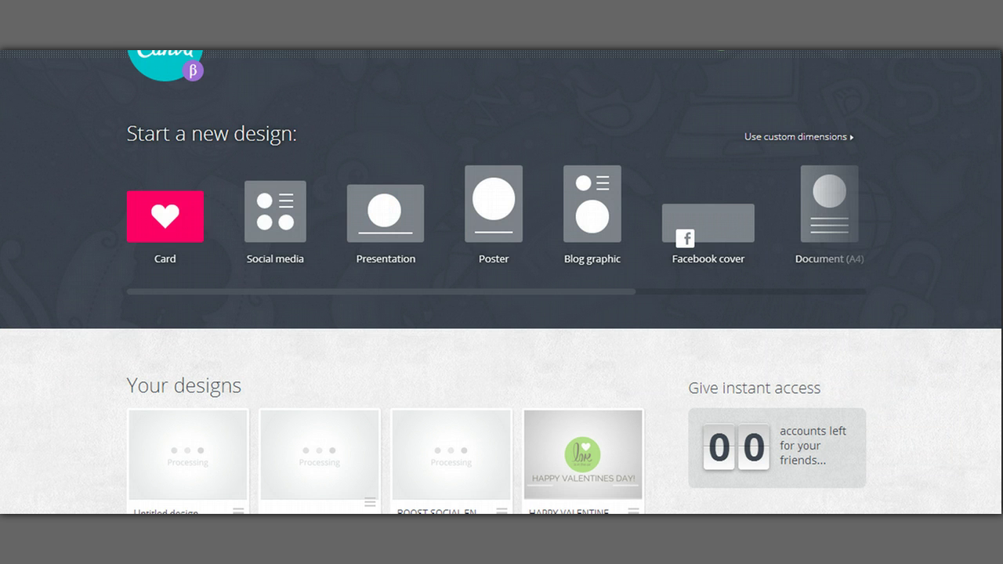
click(305, 174)
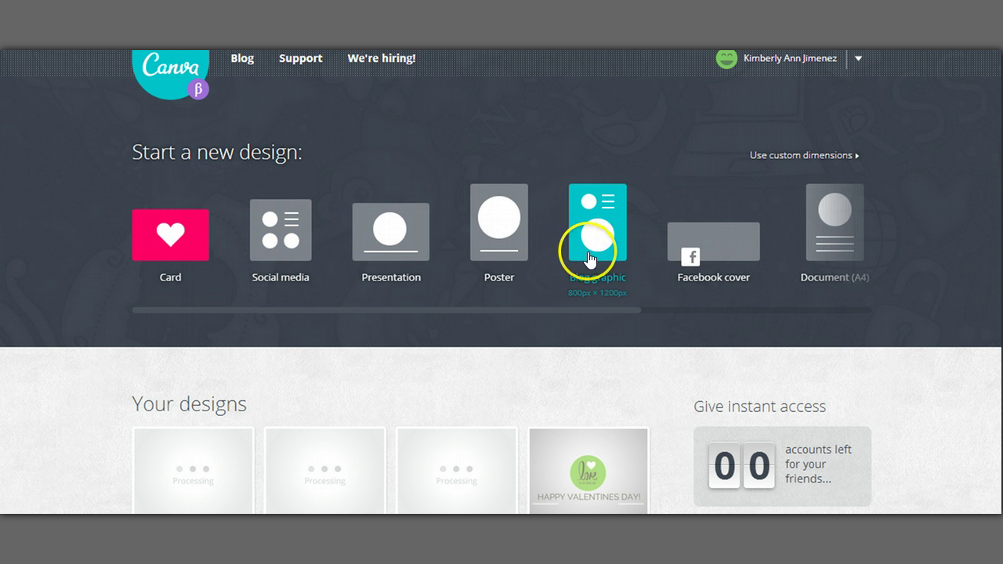
mouse_move(587, 310)
mouse_down()
mouse_move(826, 311)
mouse_move(572, 314)
mouse_up()
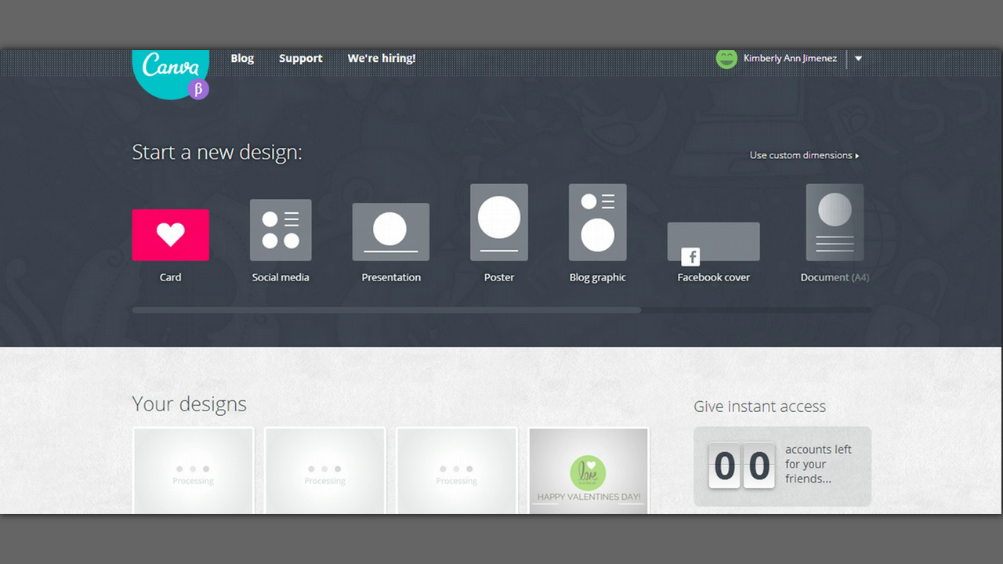
Scroll through the infographic research notes' statistics and Resources links in Google Docs.
key(ctrl+Tab)
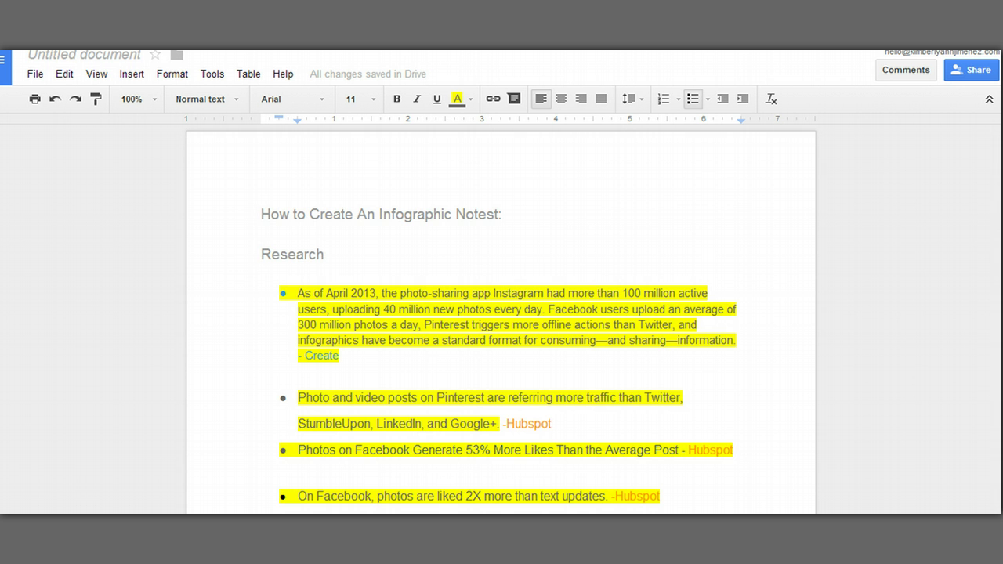
scroll(502, 321, down, 1)
scroll(502, 321, down, 4)
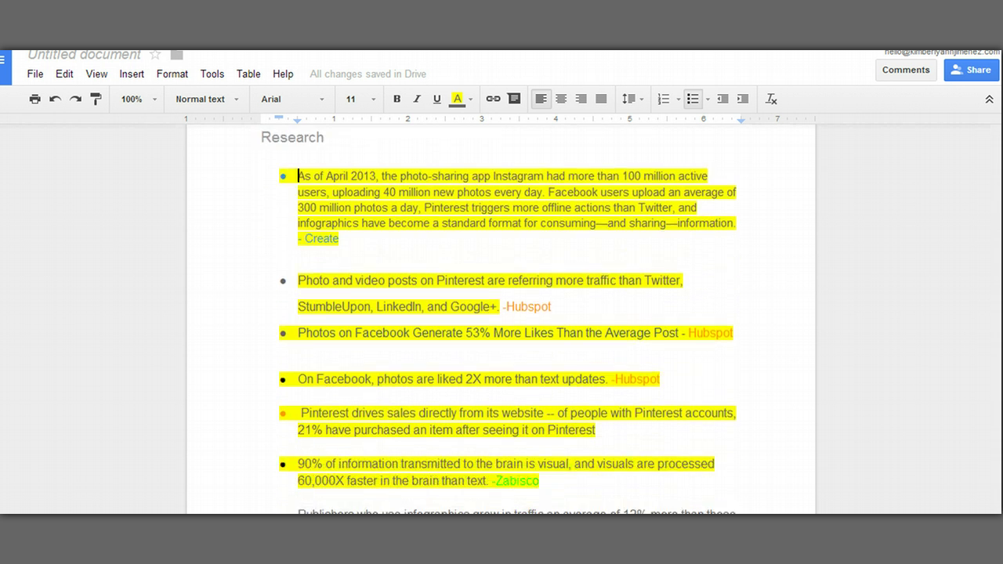
scroll(502, 321, down, 3)
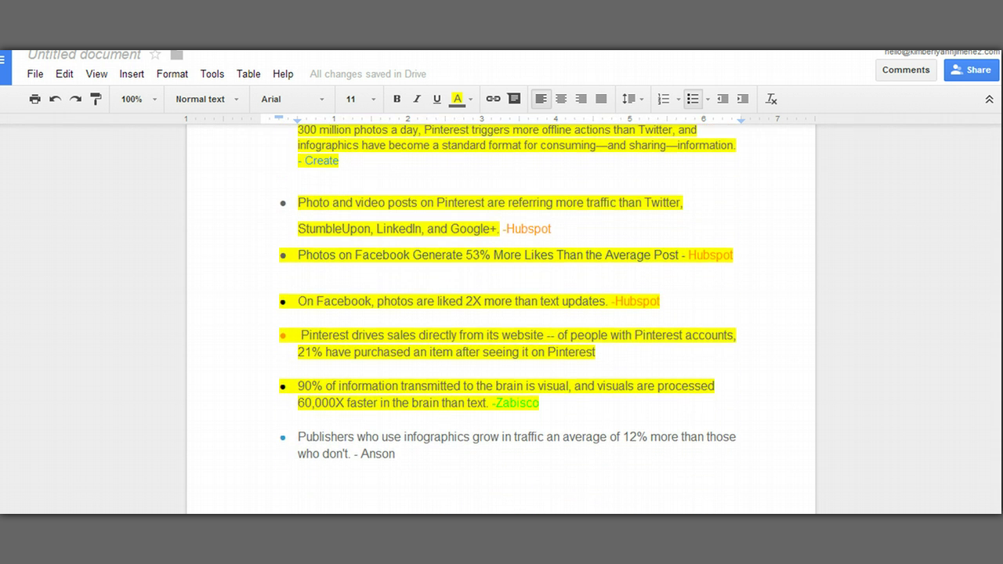
scroll(501, 321, down, 8)
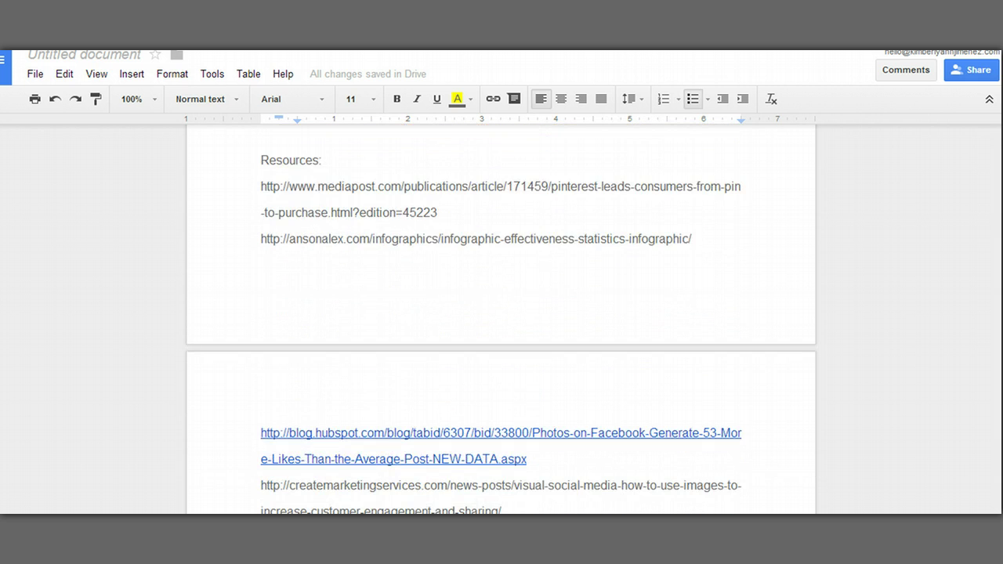
scroll(501, 322, down, 8)
scroll(501, 321, up, 4)
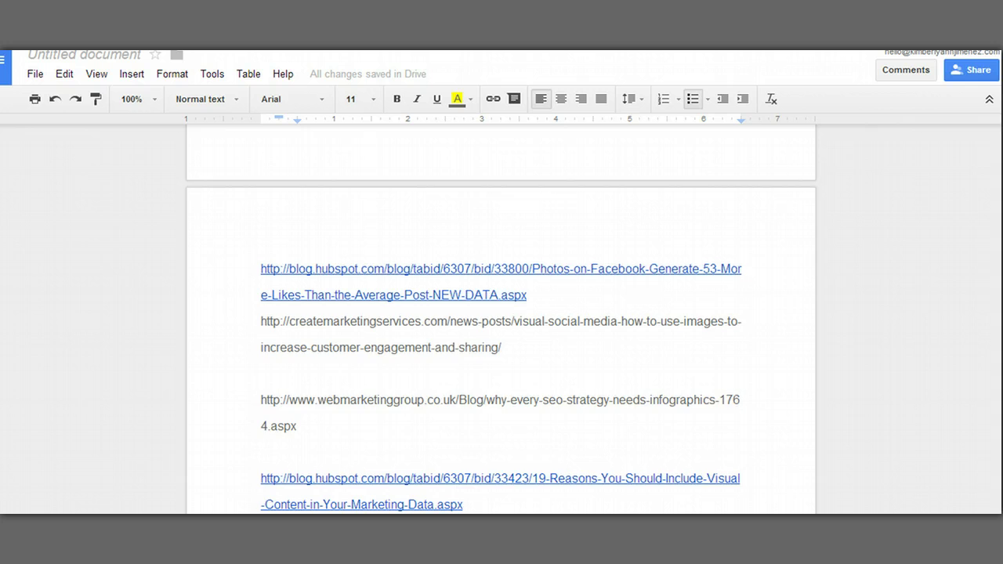
scroll(502, 321, up, 5)
scroll(502, 321, up, 4)
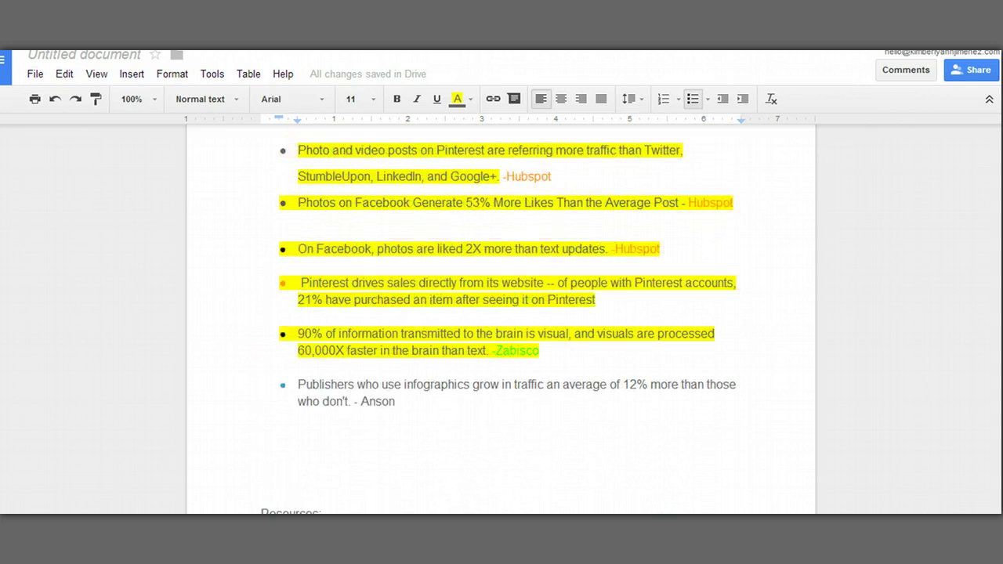
scroll(502, 321, up, 1)
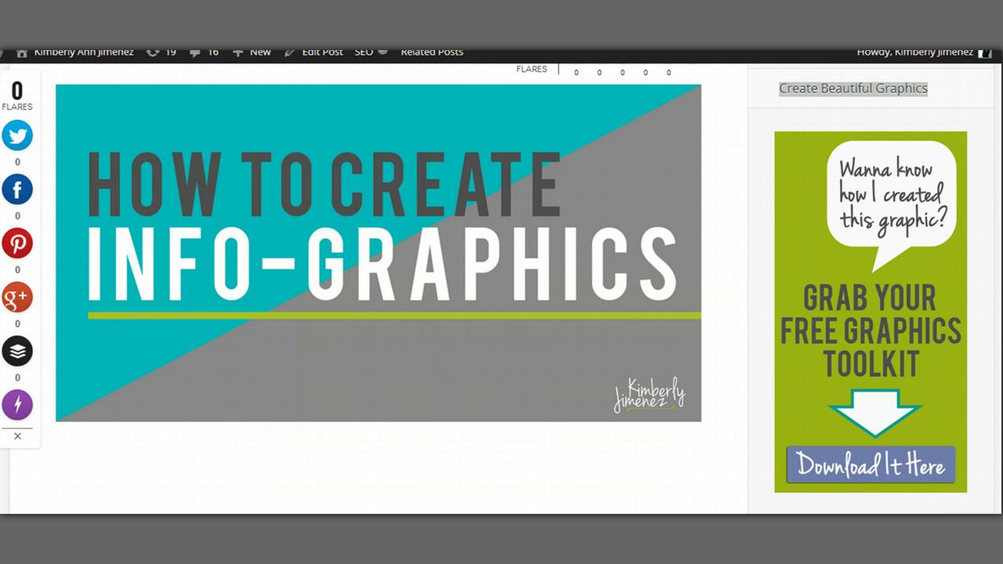
triple_click(854, 89)
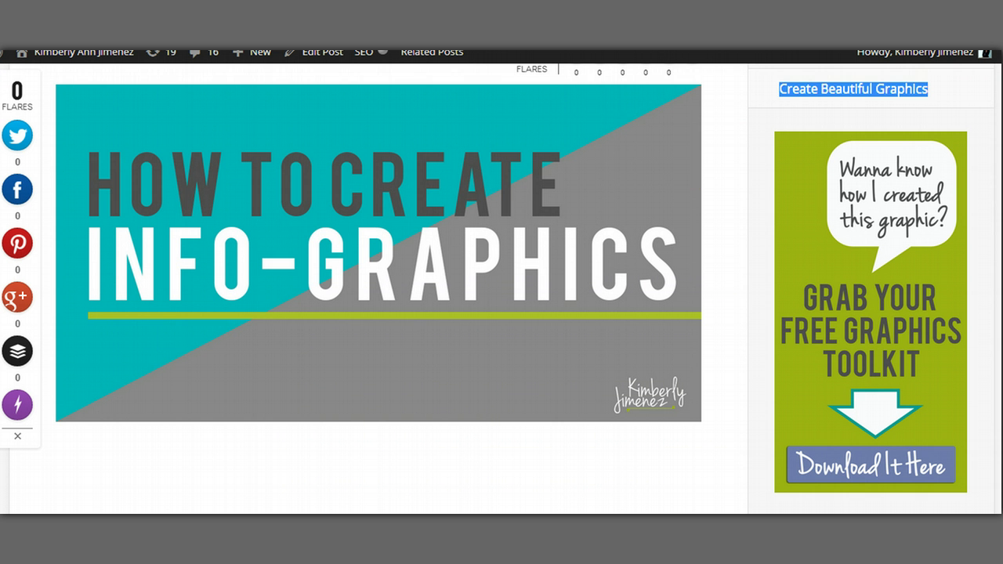
scroll(502, 289, down, 5)
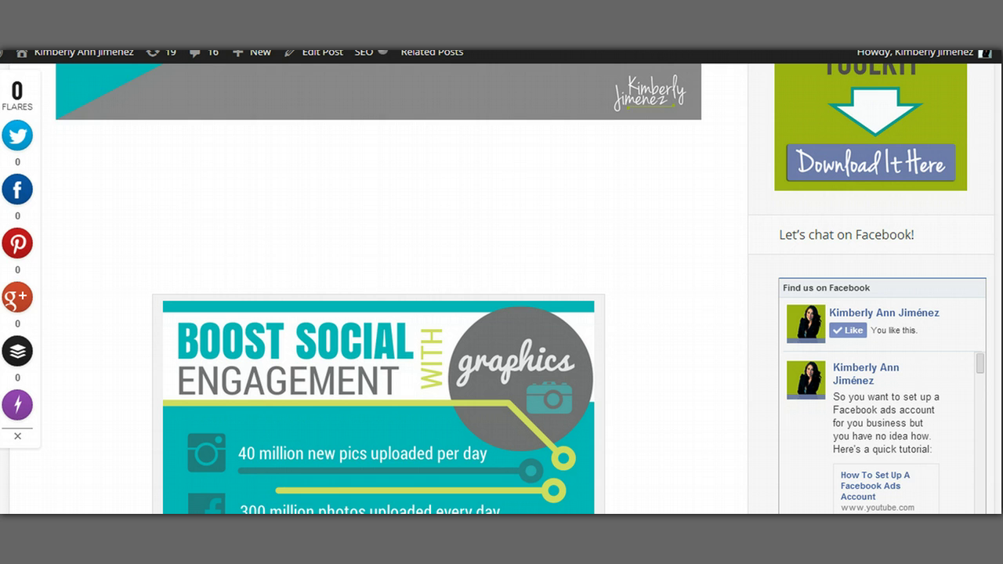
scroll(502, 288, down, 2)
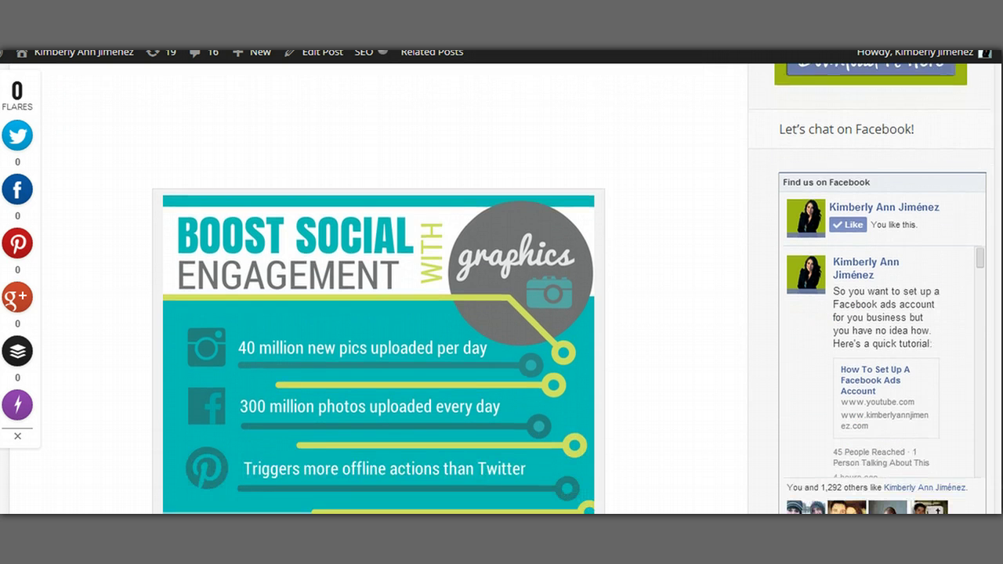
scroll(502, 289, down, 1)
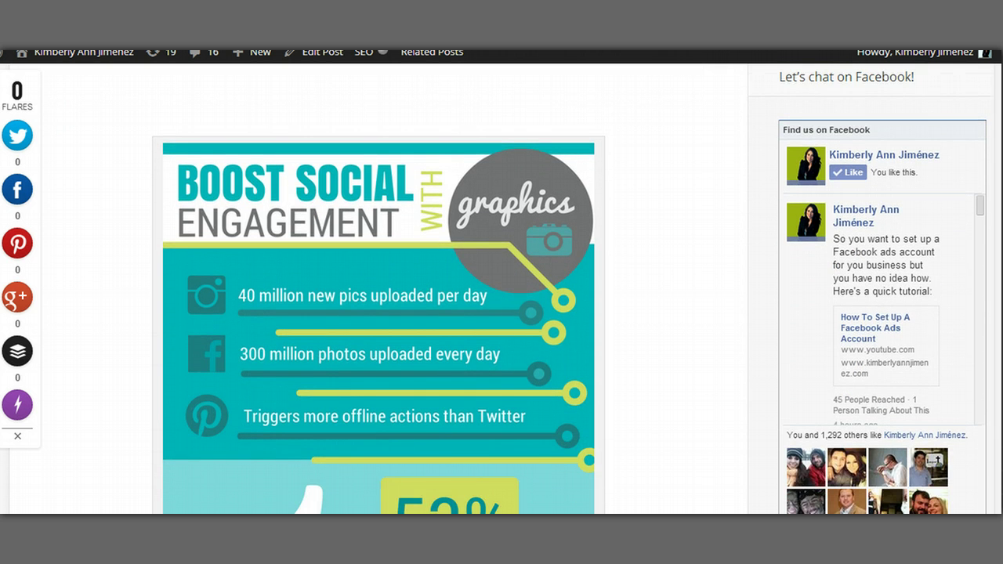
scroll(501, 289, down, 1)
scroll(502, 288, down, 1)
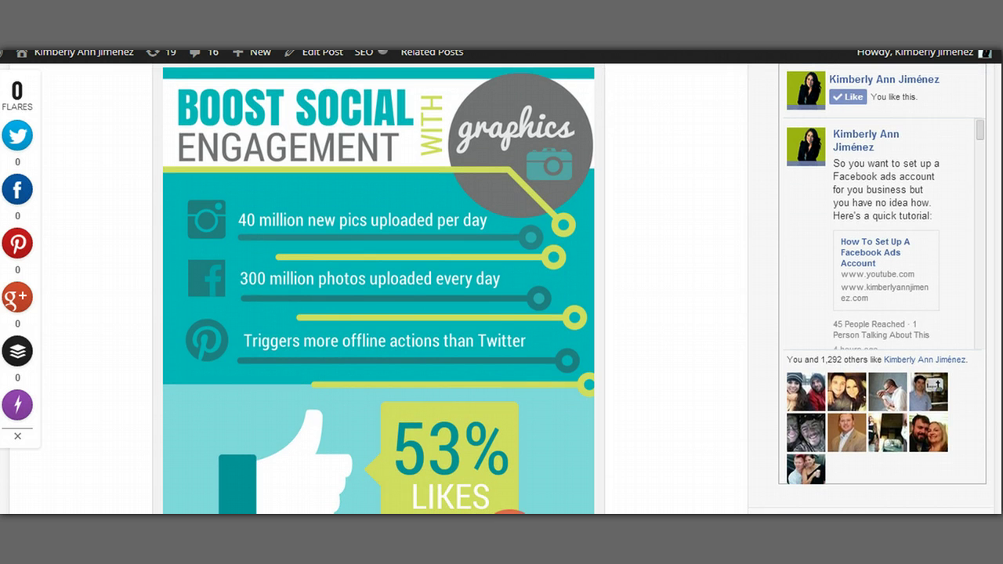
scroll(502, 288, down, 1)
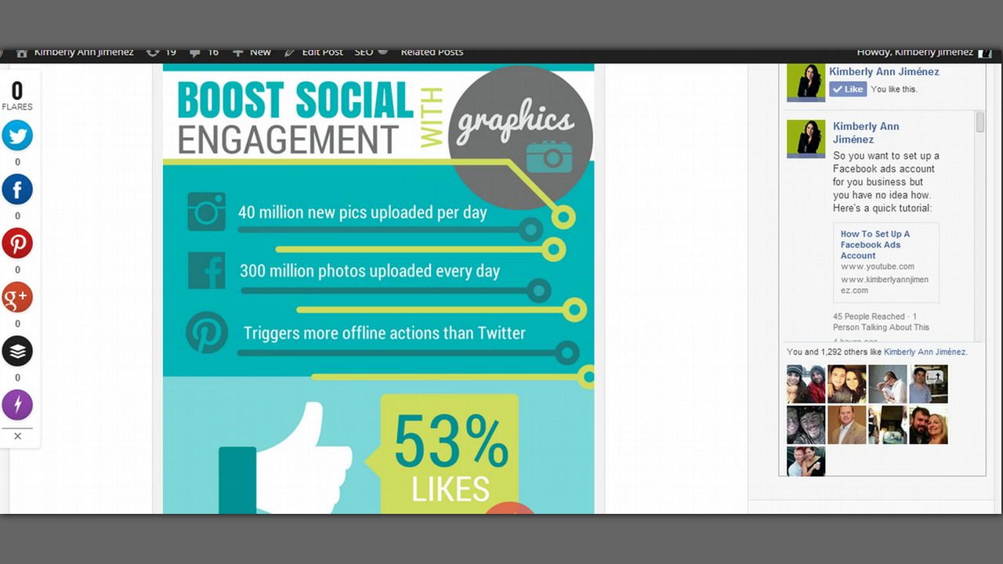
scroll(501, 289, down, 1)
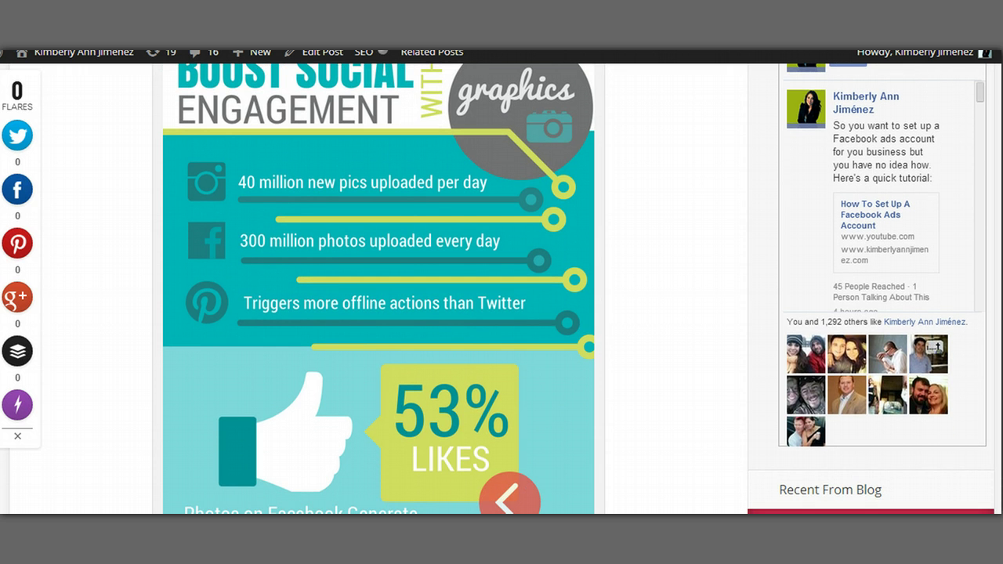
scroll(501, 289, down, 1)
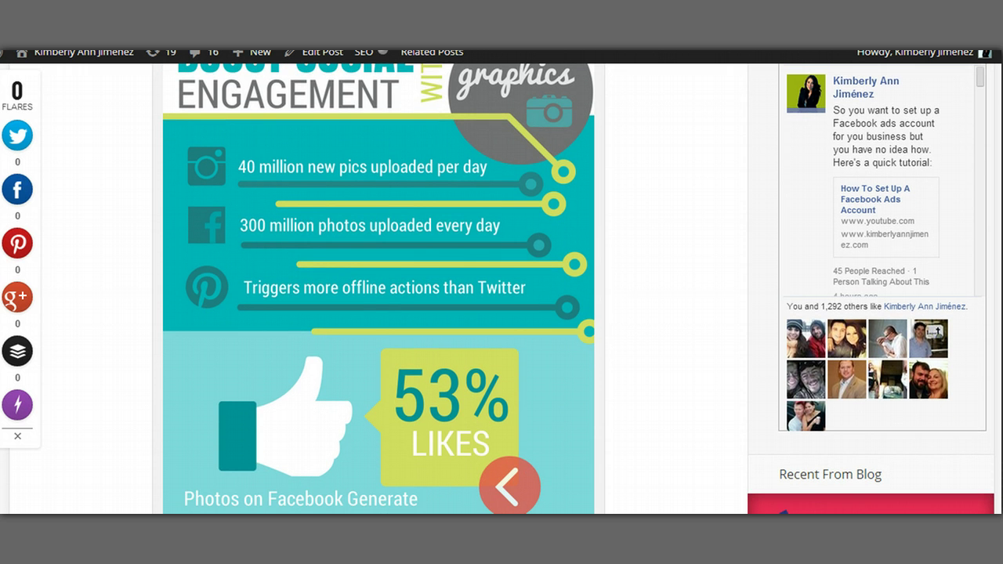
scroll(501, 289, down, 1)
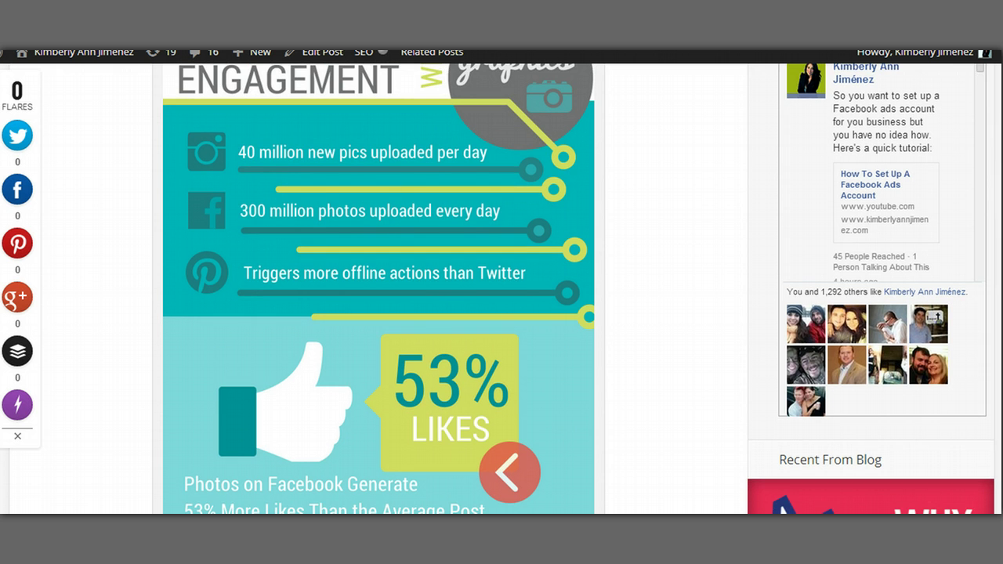
scroll(502, 288, down, 1)
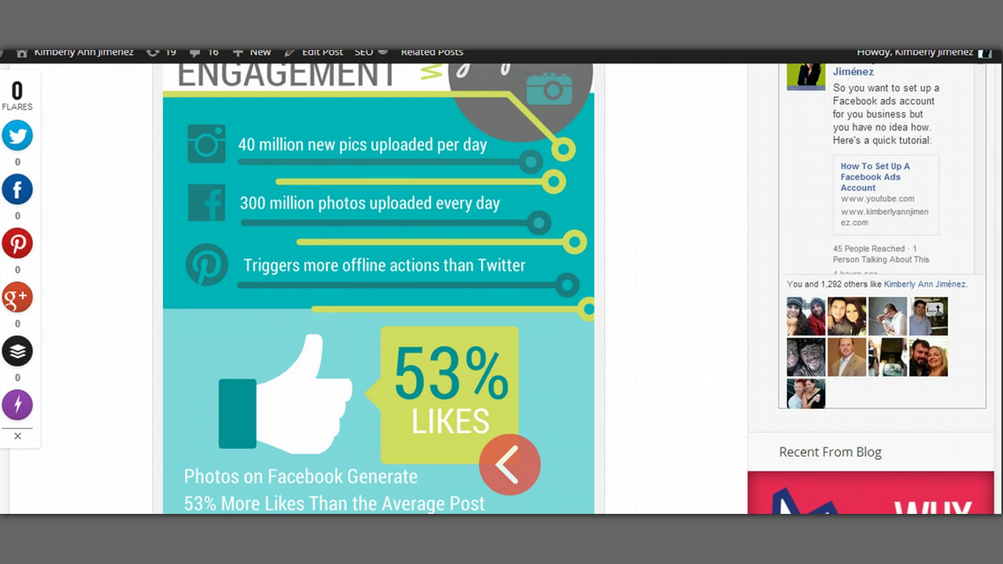
scroll(501, 289, down, 3)
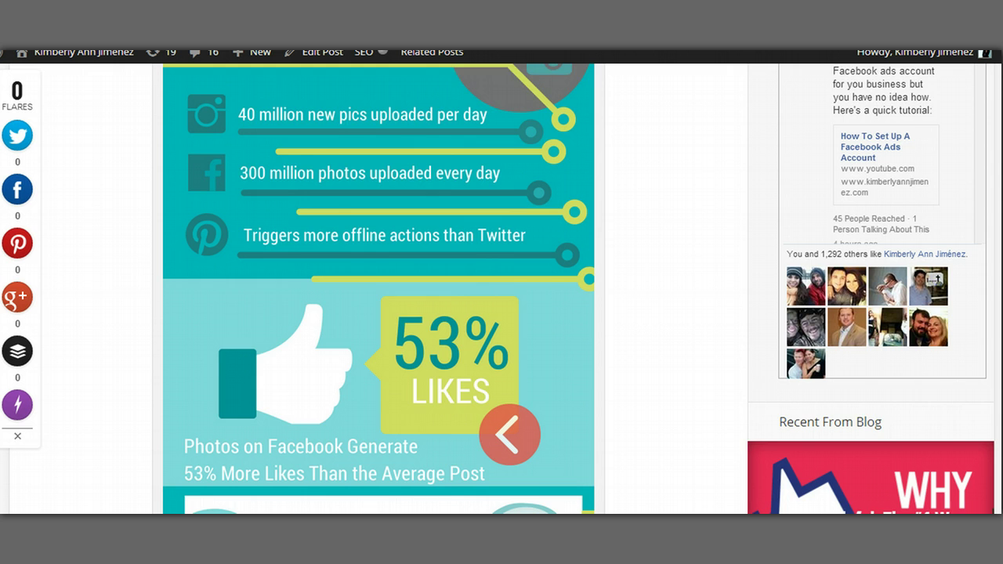
scroll(502, 289, down, 8)
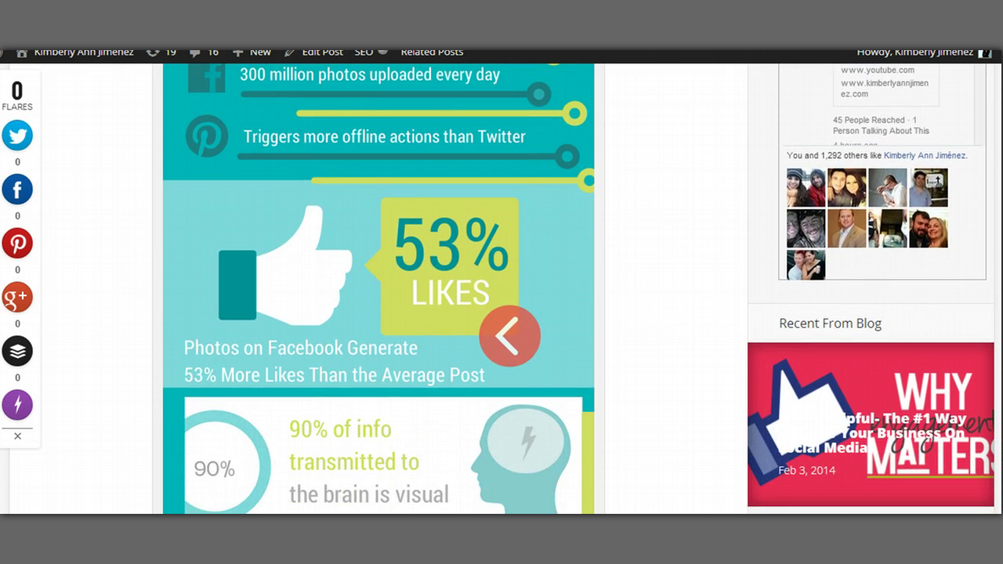
scroll(502, 288, down, 2)
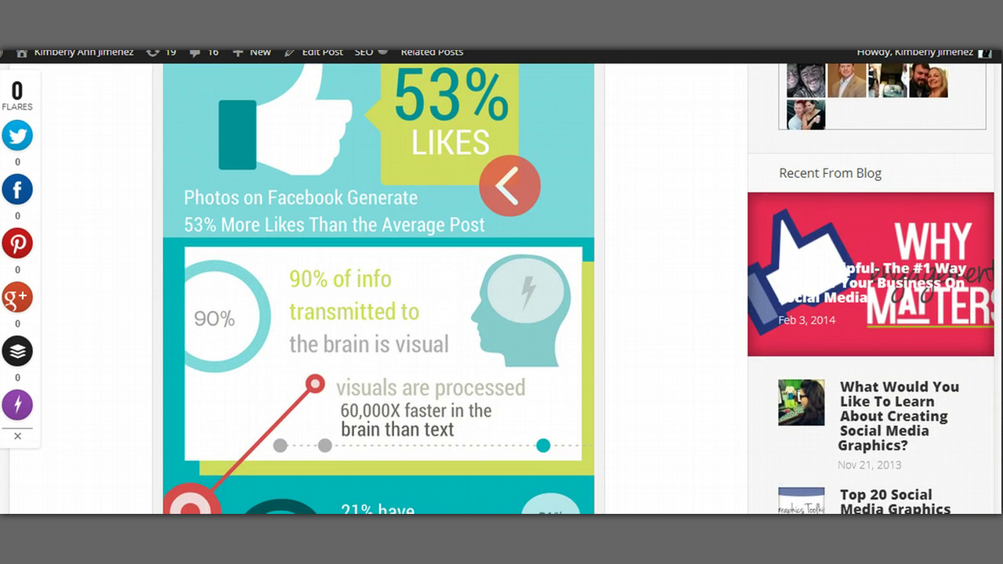
scroll(502, 288, down, 4)
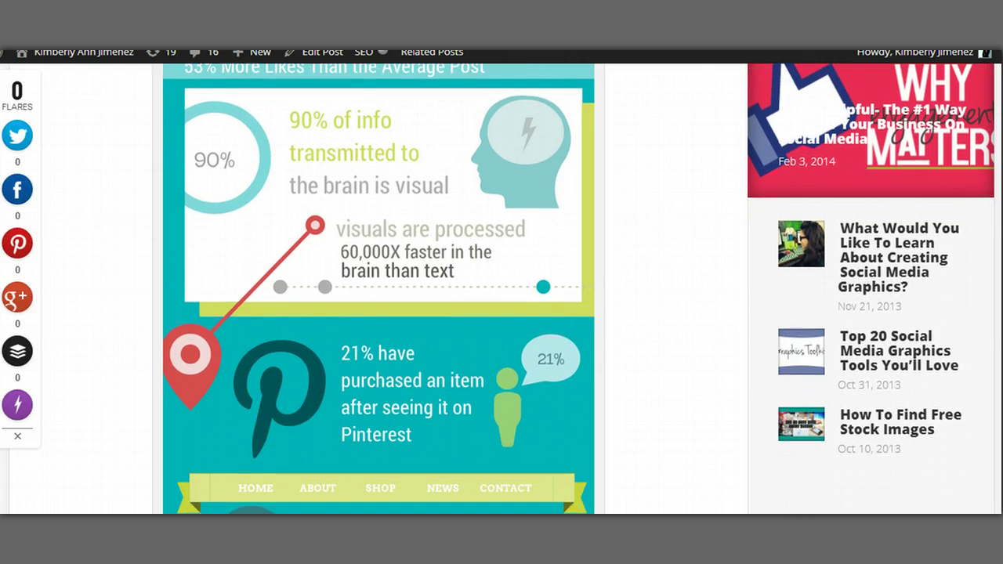
scroll(501, 289, down, 4)
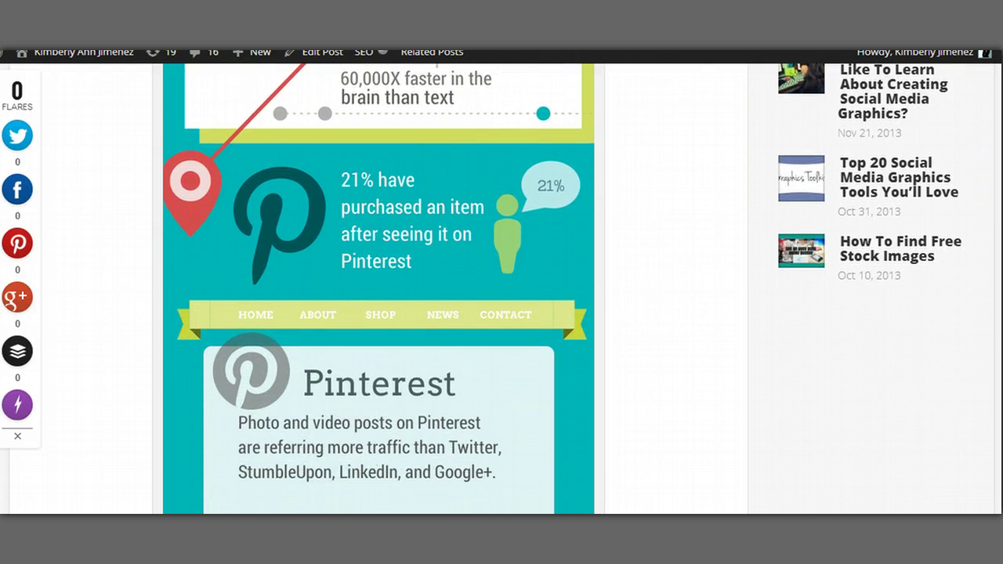
scroll(502, 288, down, 4)
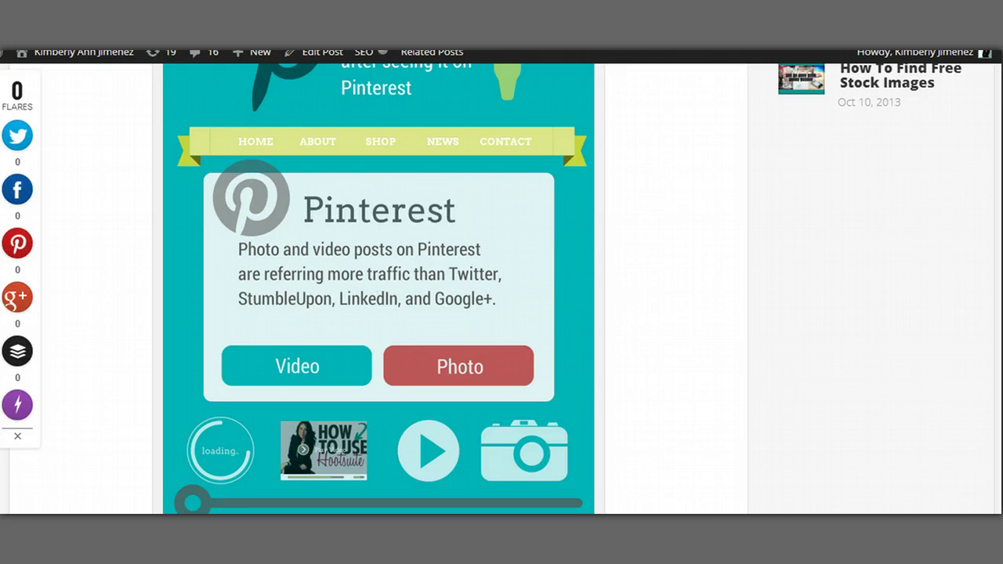
scroll(502, 288, down, 4)
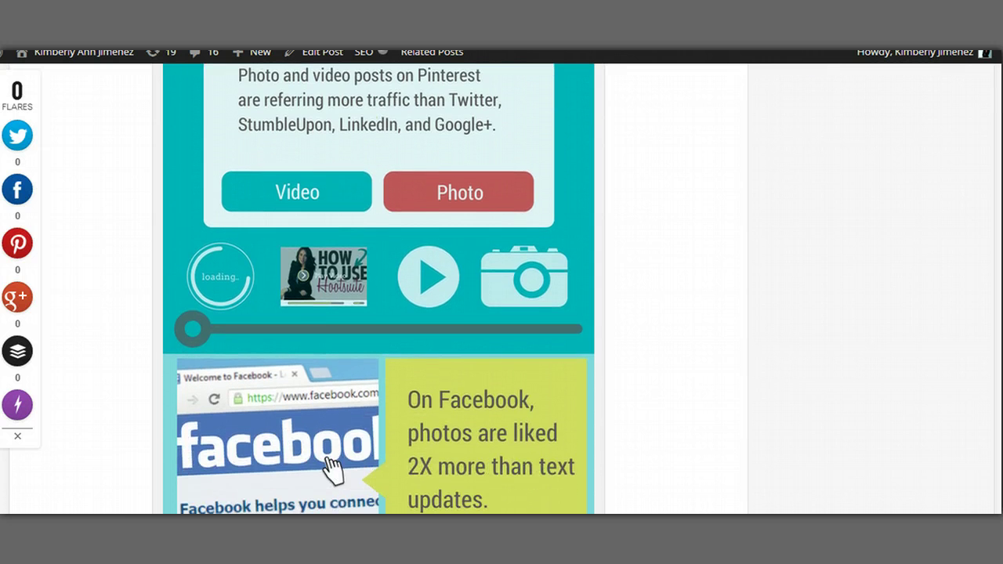
scroll(502, 288, down, 1)
scroll(502, 288, down, 5)
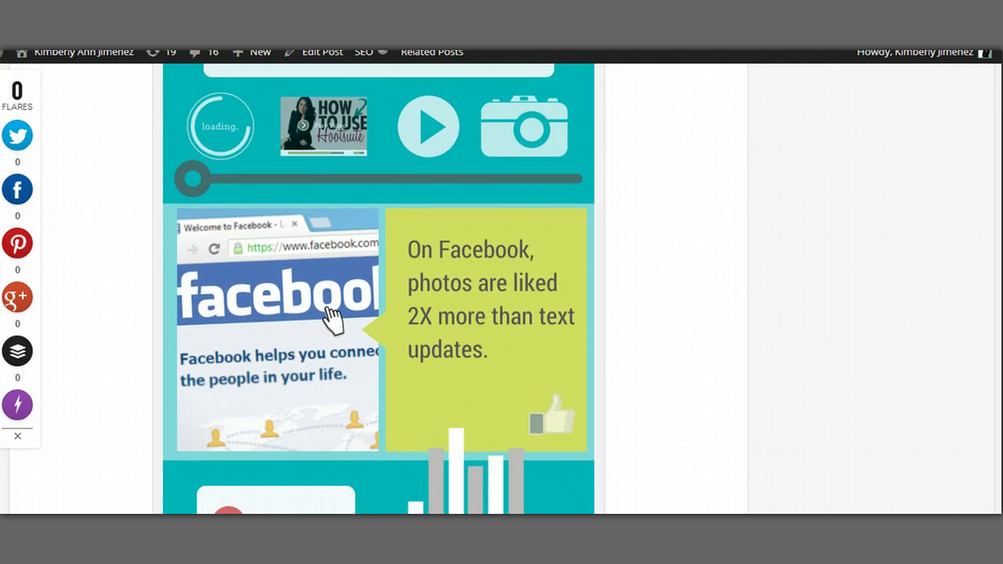
scroll(502, 289, down, 4)
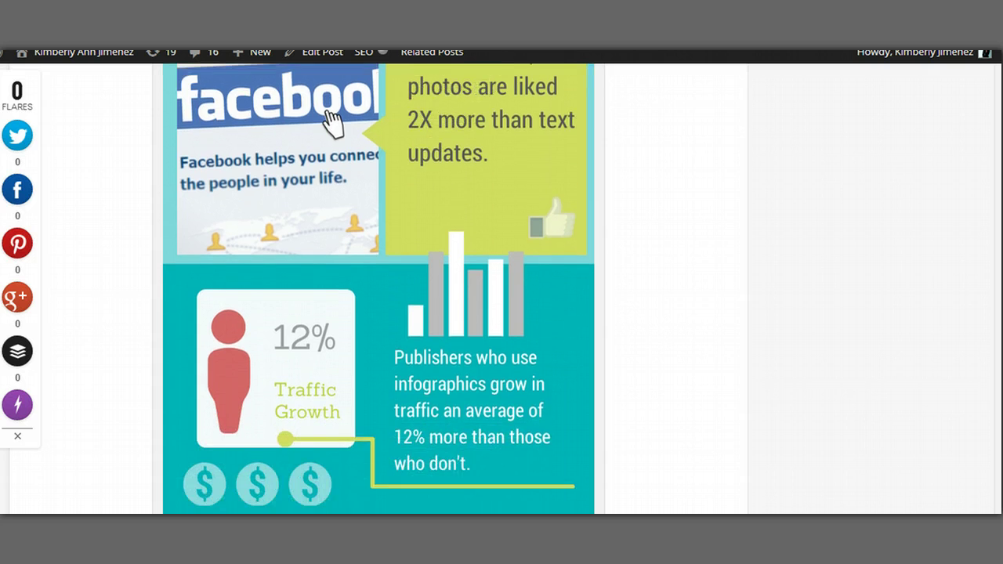
scroll(380, 288, down, 5)
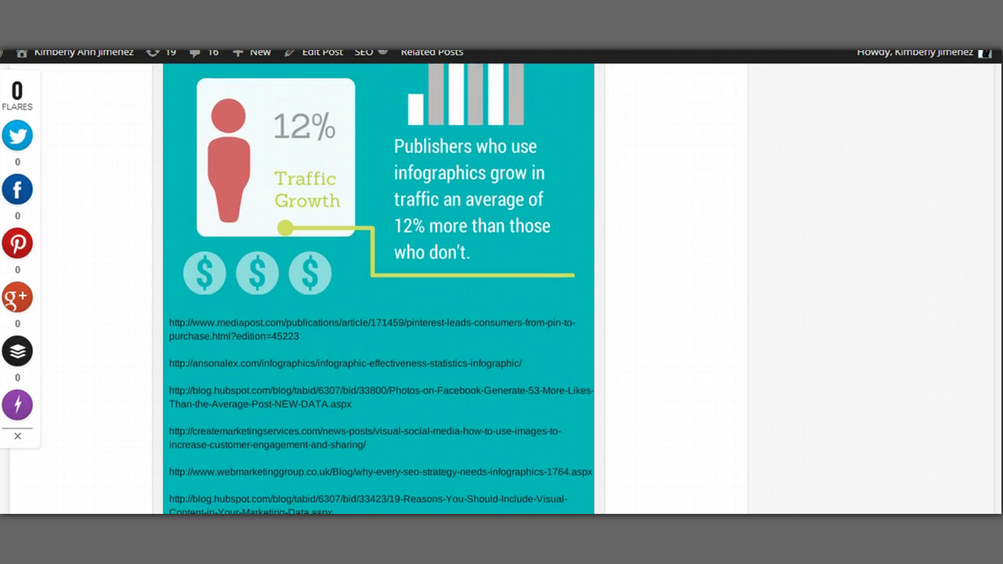
scroll(379, 288, down, 2)
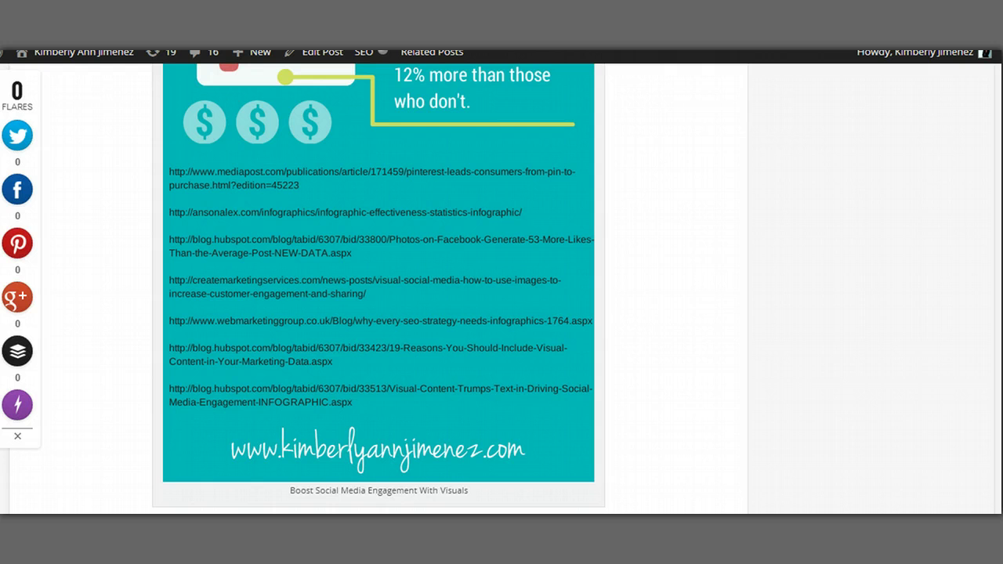
scroll(379, 289, up, 10)
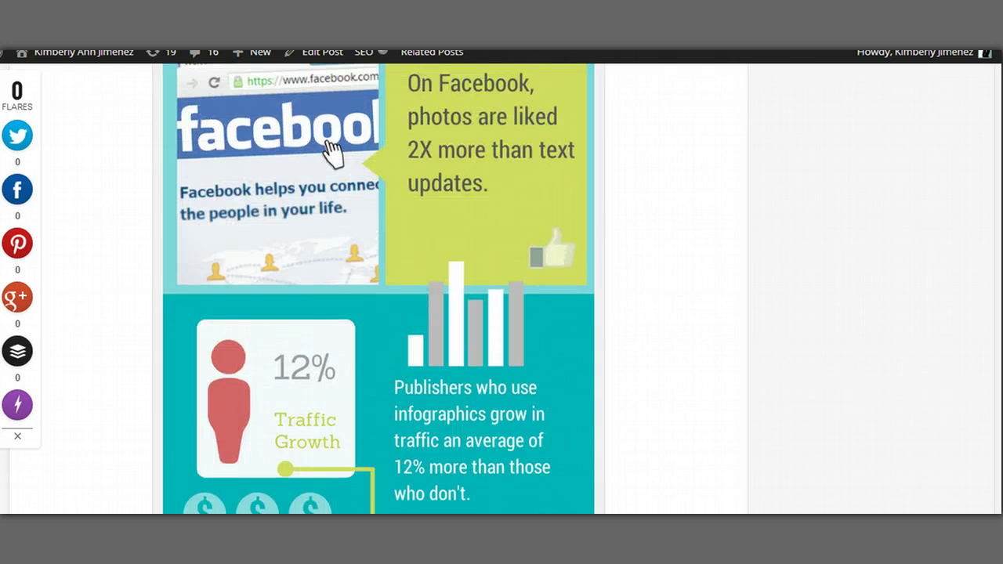
scroll(380, 289, up, 10)
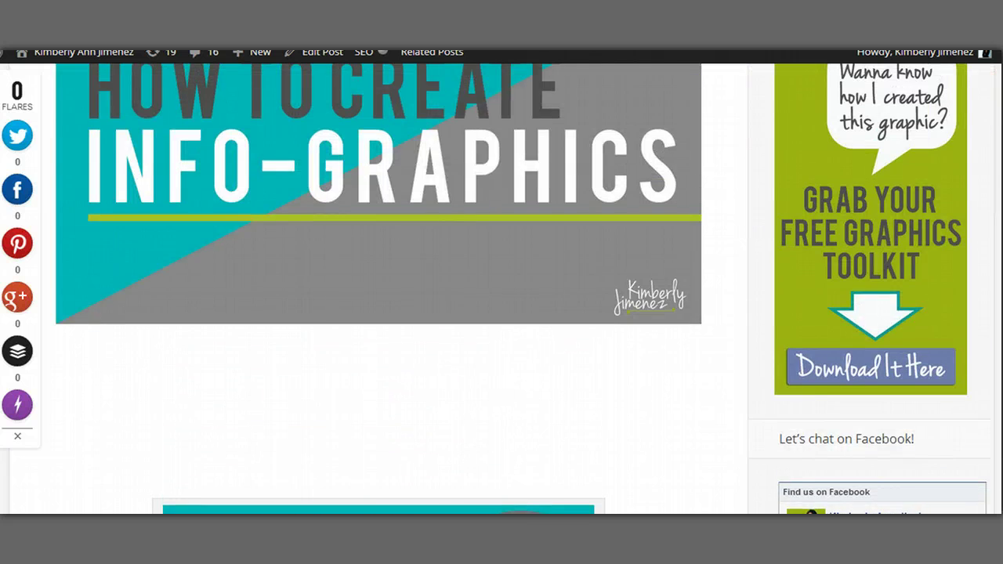
scroll(379, 288, down, 5)
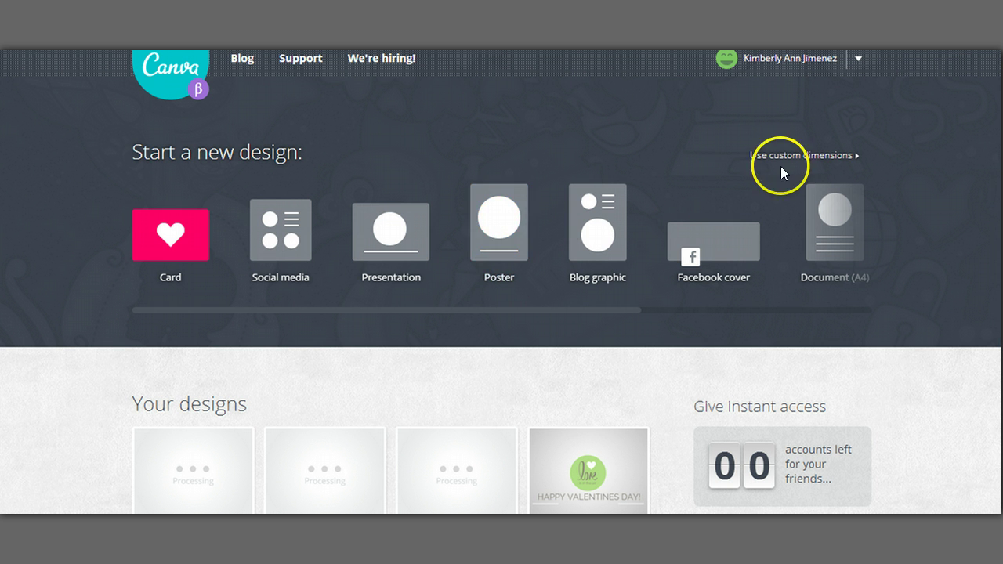
Create a custom-size design 700 px wide and 3000 px tall.
click(799, 156)
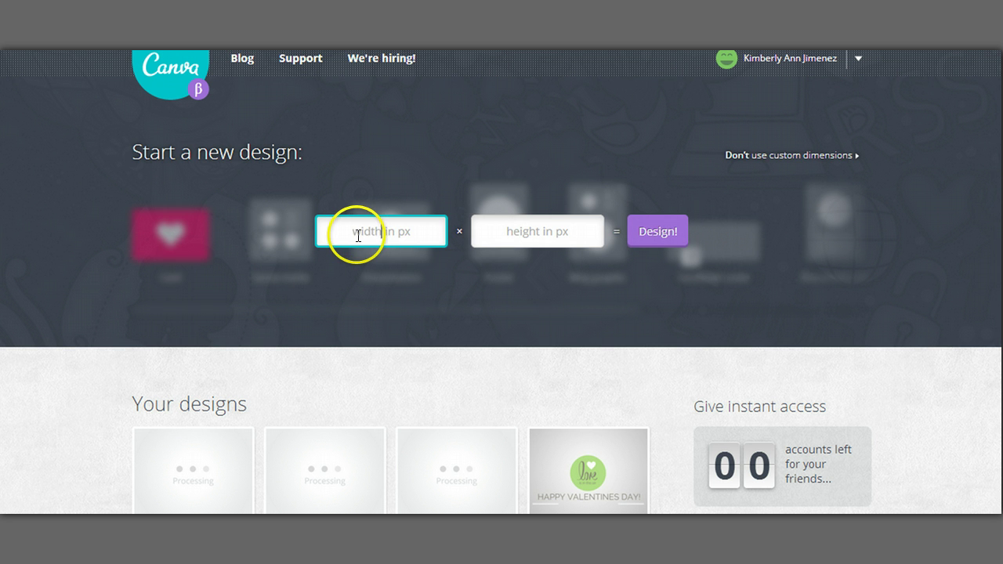
text(700)
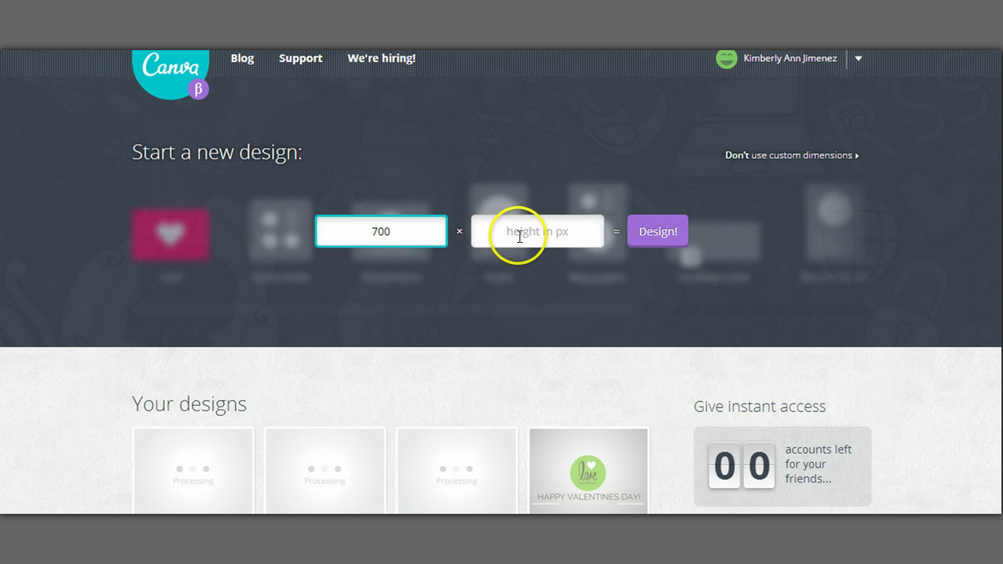
click(520, 237)
text(3)
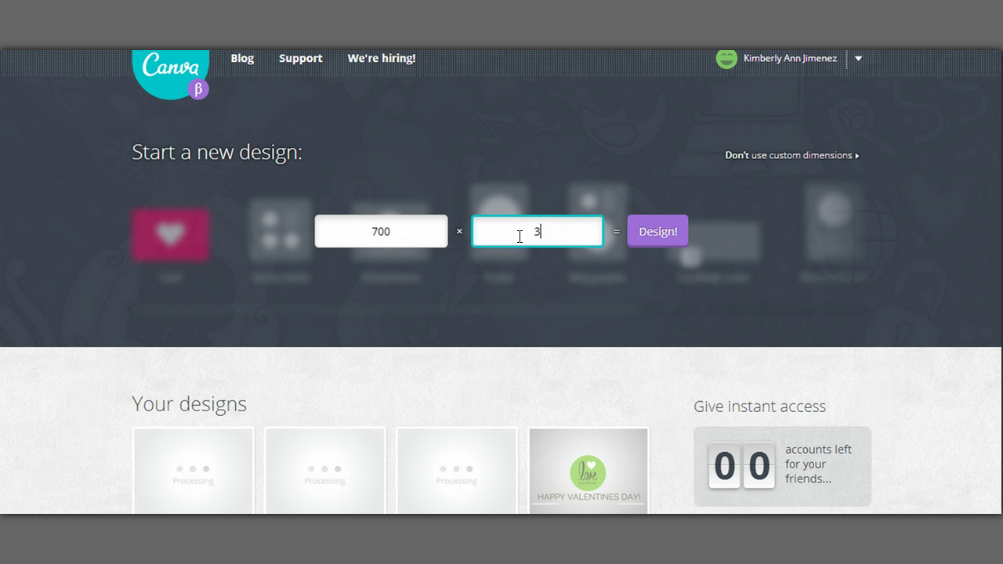
text(000)
click(657, 230)
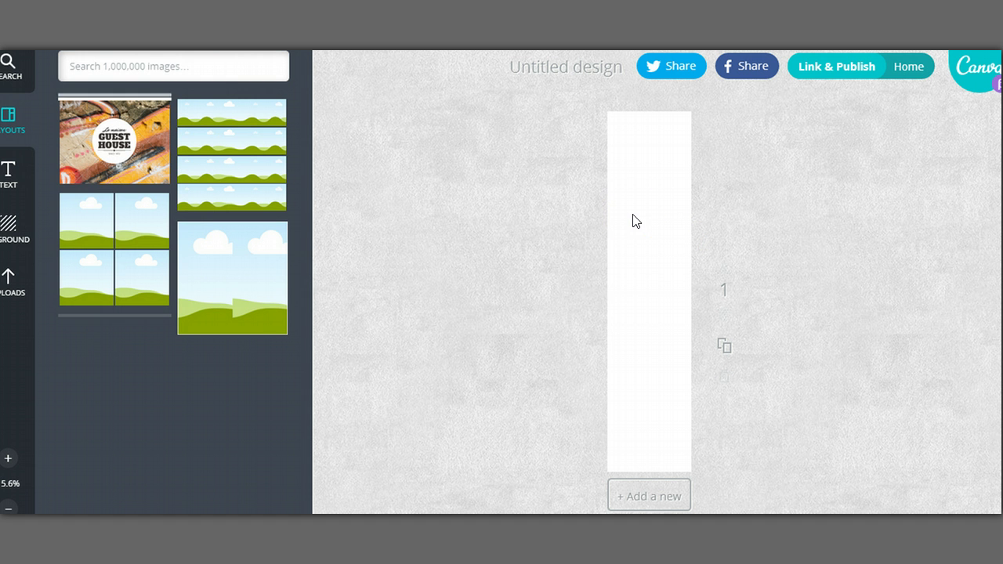
Zoom to 33.3% and retitle the design from Untitled design to 'Infographic Test'.
click(7, 461)
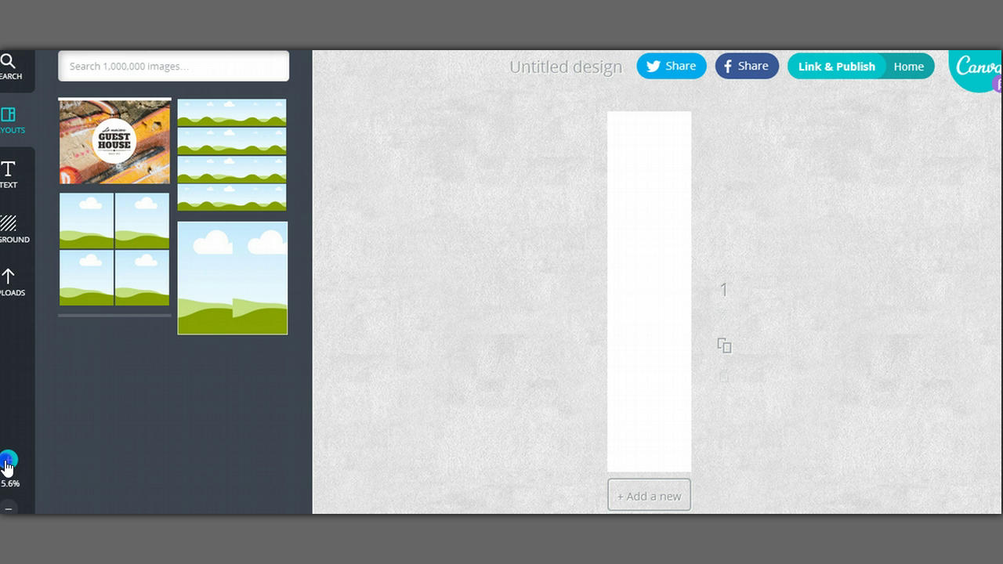
click(7, 461)
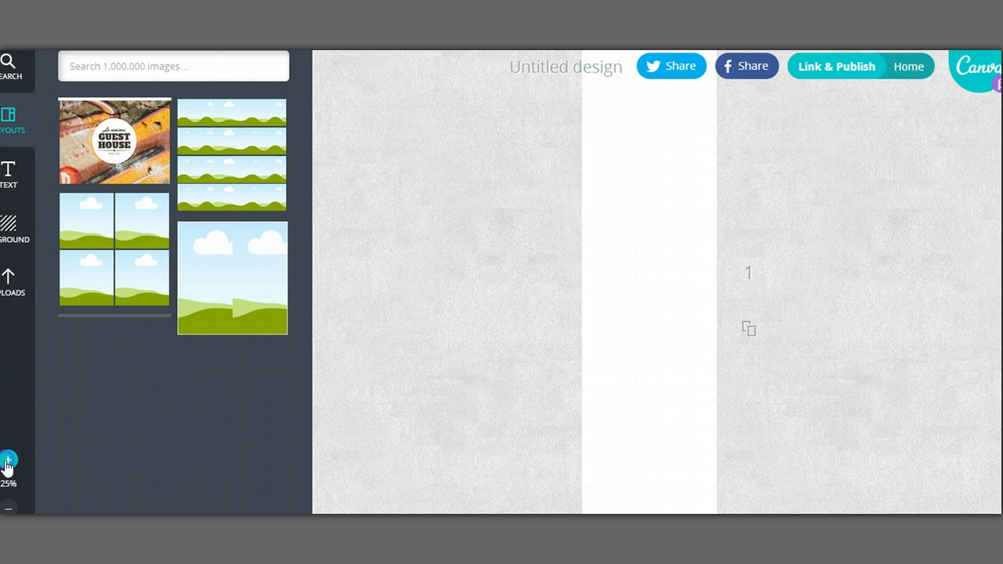
click(7, 461)
click(902, 314)
scroll(650, 306, up, 3)
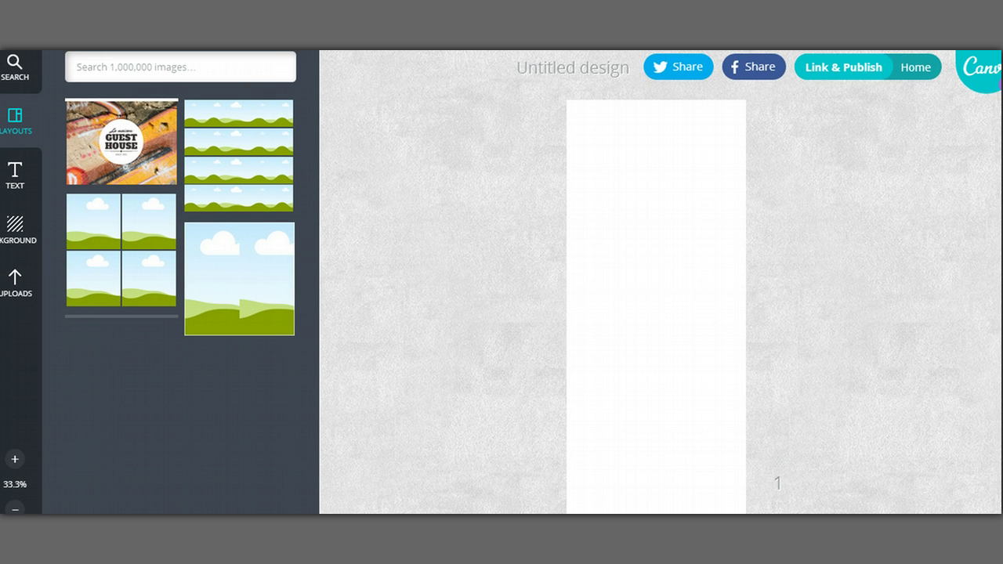
click(568, 60)
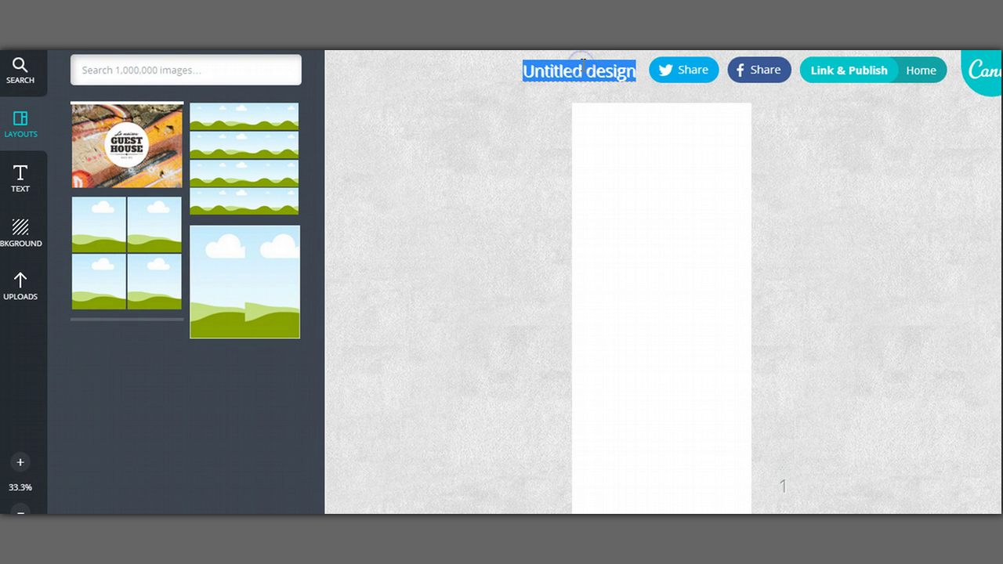
key(BackSpace)
text(Infographic Test)
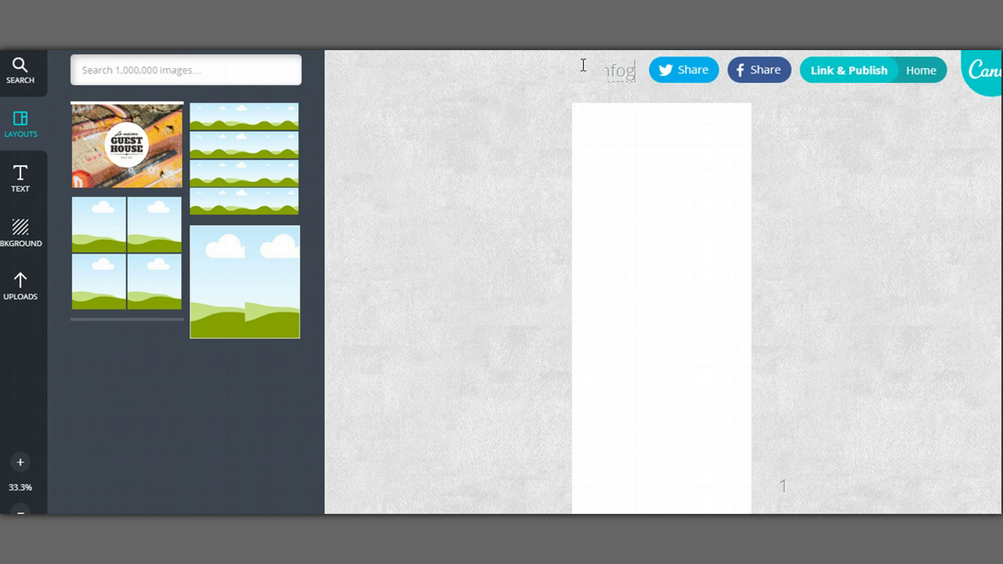
click(471, 138)
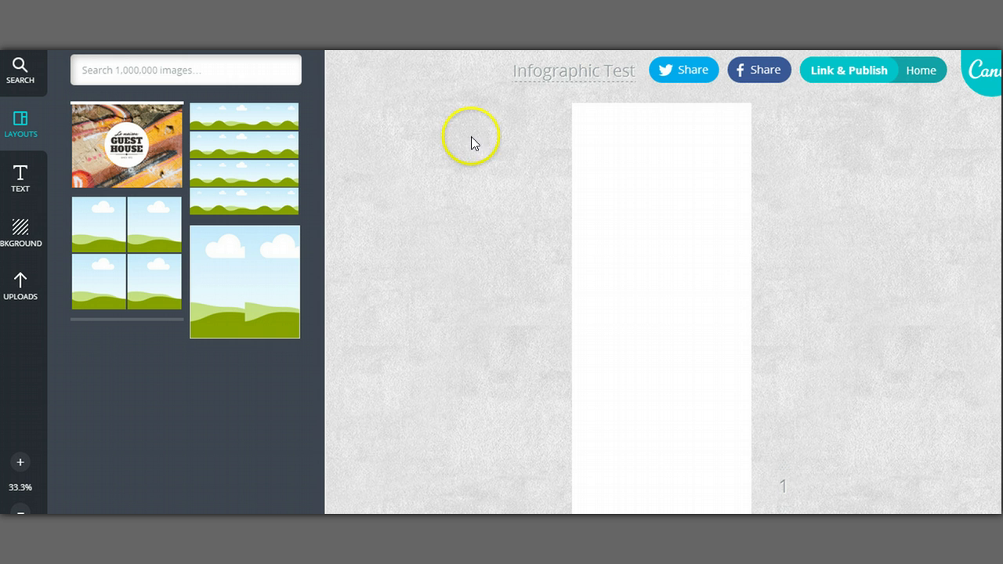
click(524, 73)
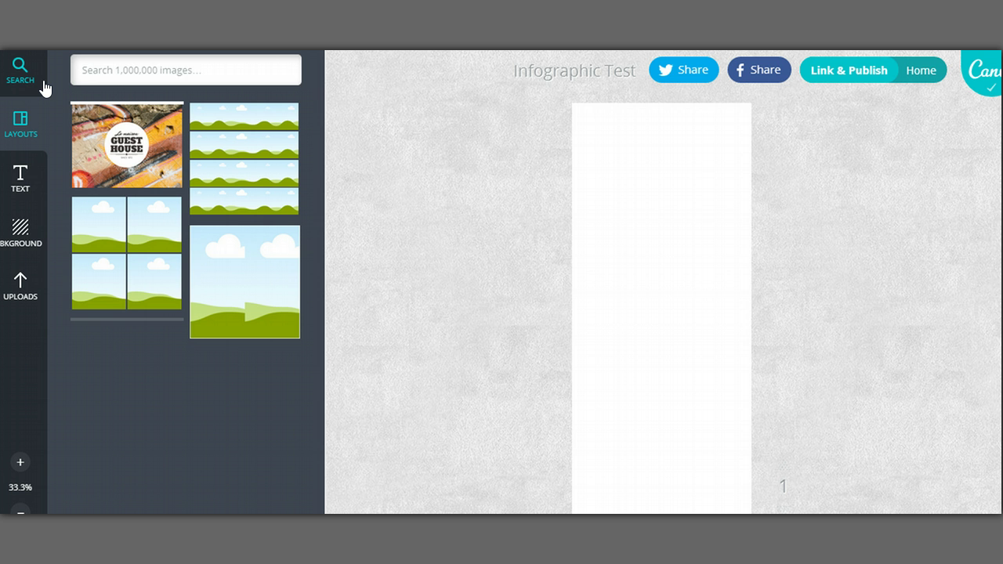
Open the Background panel's colours and textures and begin choosing a custom background colour.
click(31, 127)
click(24, 85)
click(24, 122)
click(25, 233)
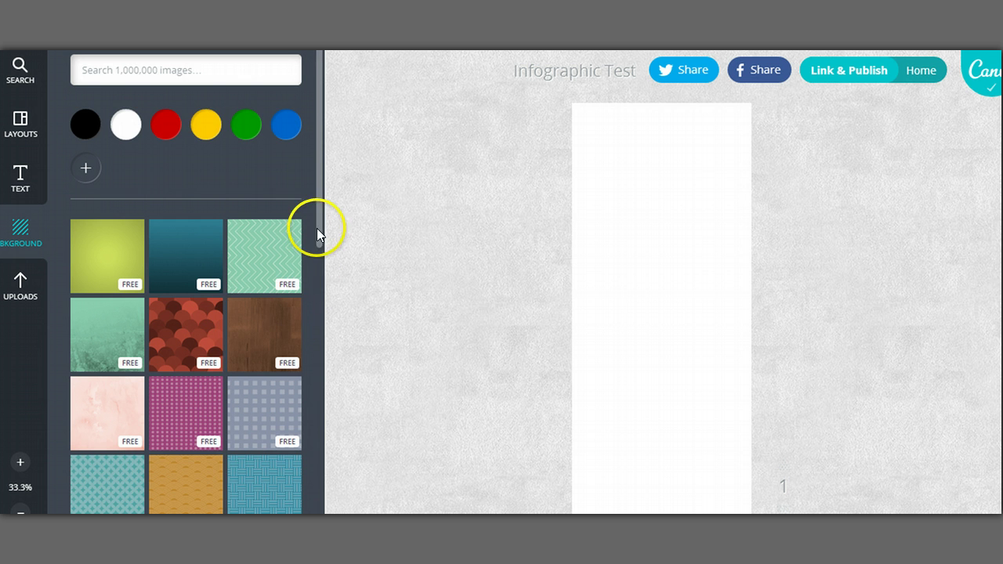
mouse_move(316, 228)
mouse_down()
mouse_move(327, 311)
mouse_move(322, 470)
mouse_move(318, 352)
mouse_move(332, 231)
mouse_up()
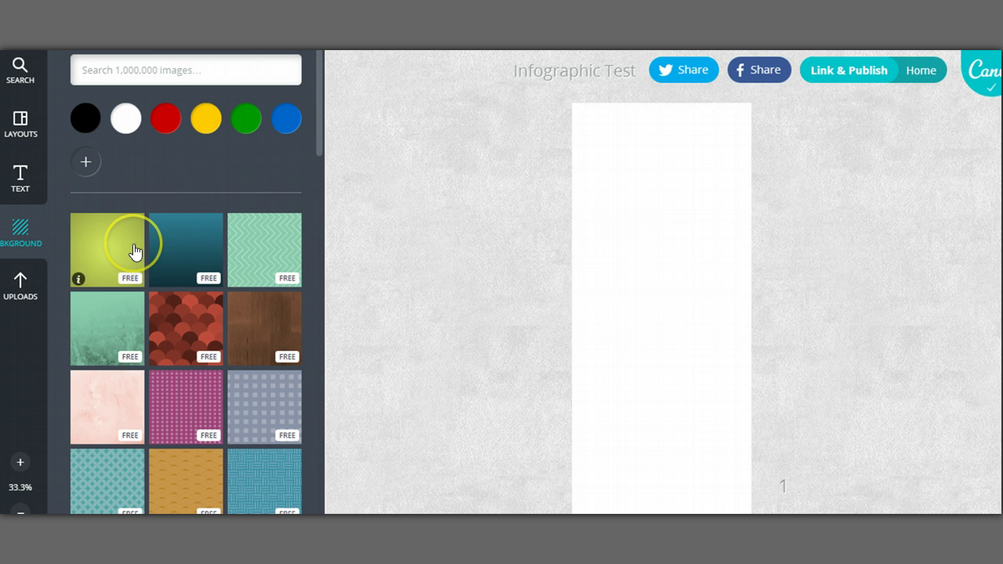
click(92, 164)
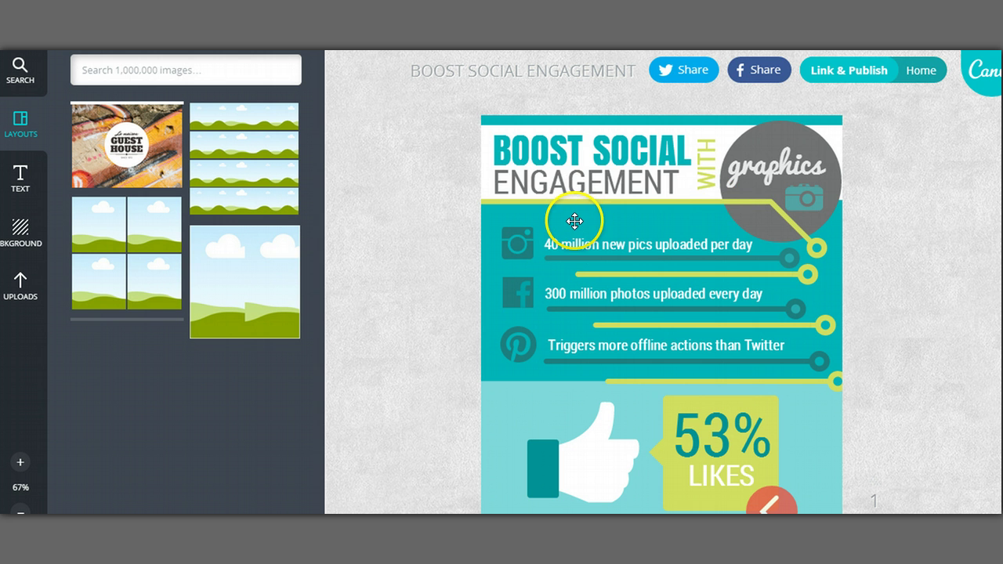
Load the teal from the Boost Social Engagement design's first row graphic into the colour wheel.
click(566, 219)
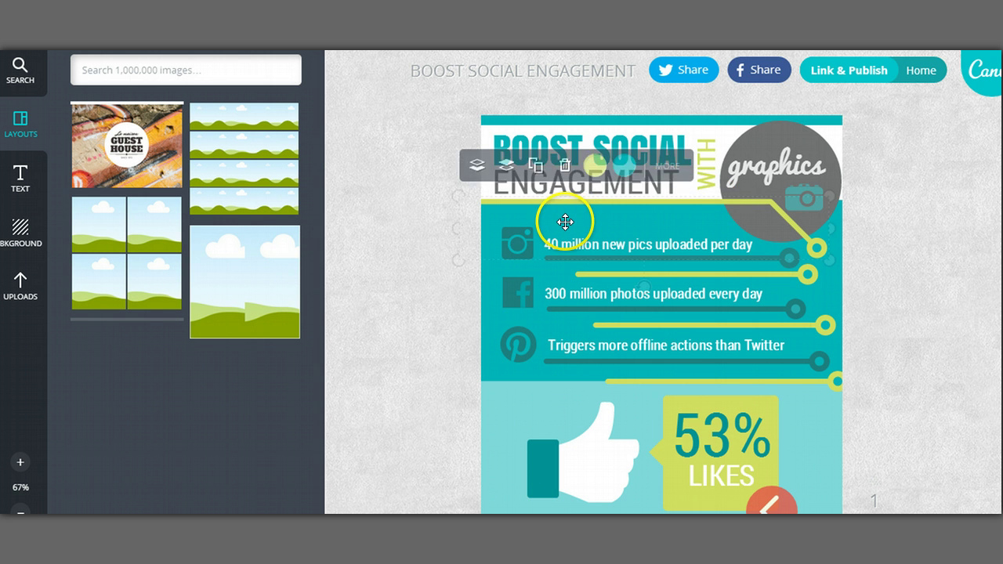
click(619, 172)
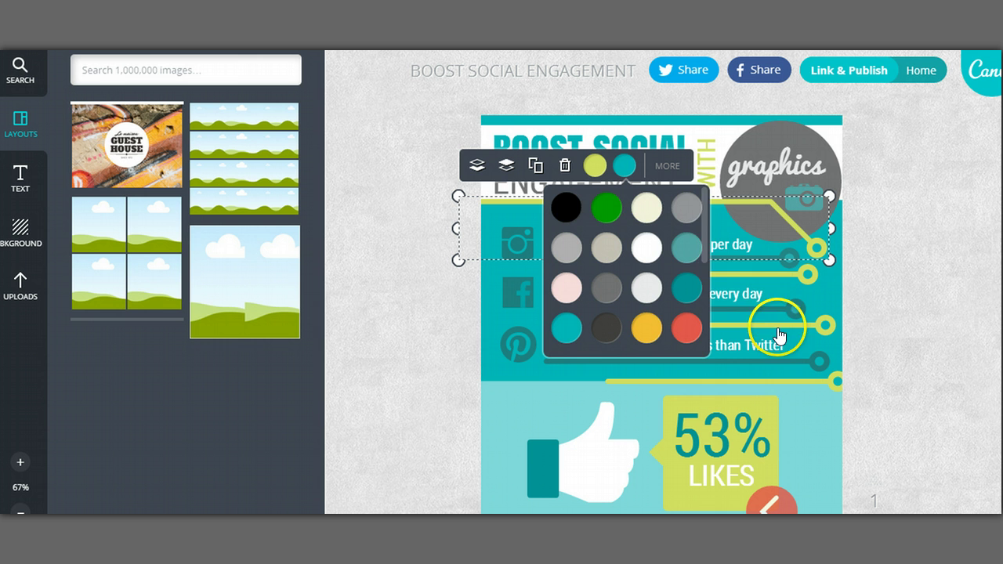
click(708, 348)
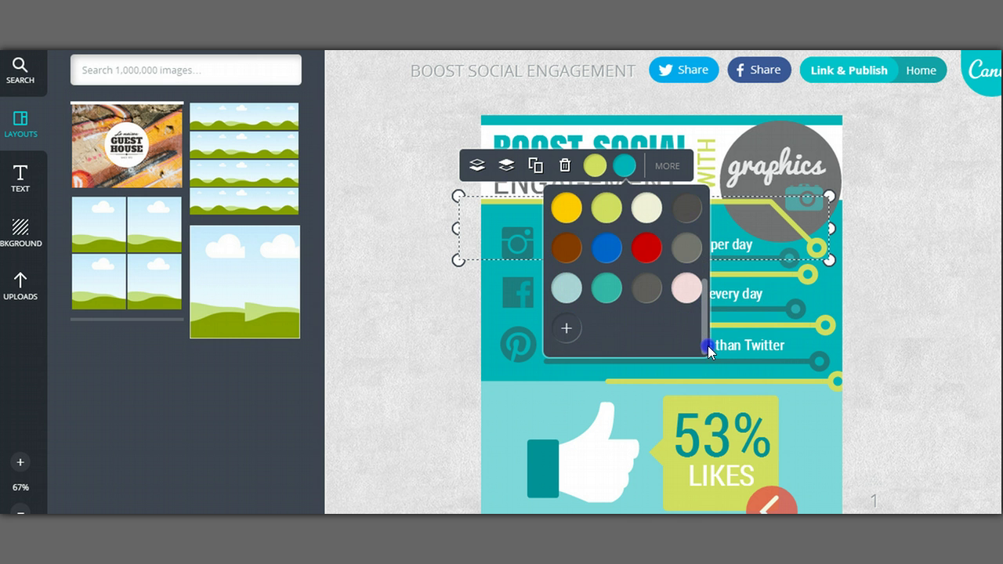
click(567, 330)
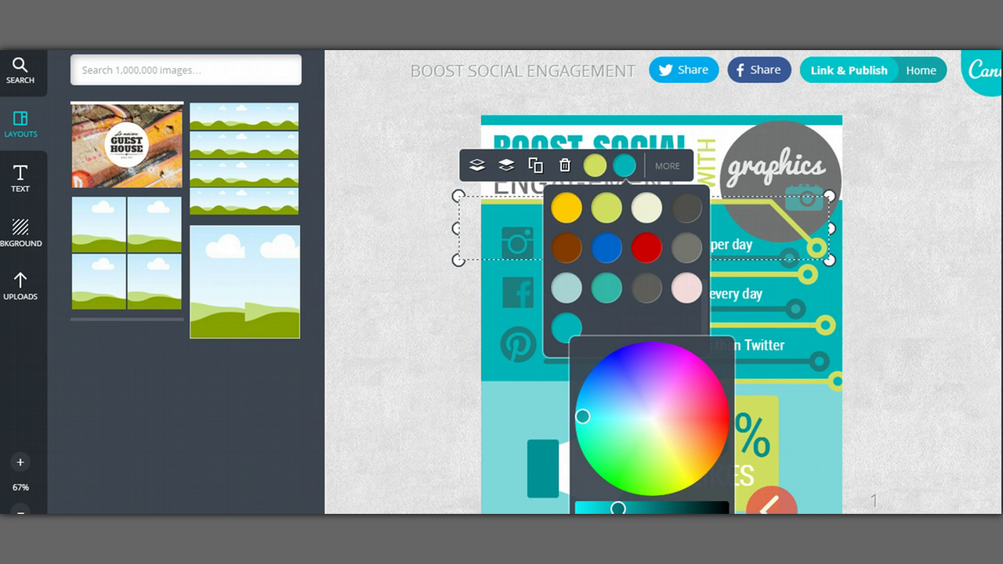
scroll(671, 304, down, 1)
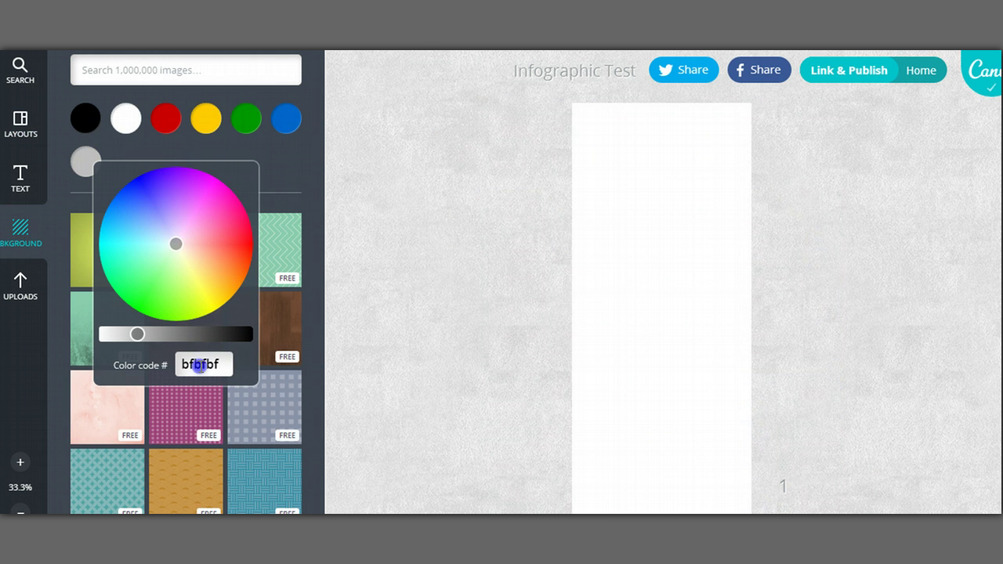
Replace the bfbfbf background code with teal 03b4ba.
double_click(201, 364)
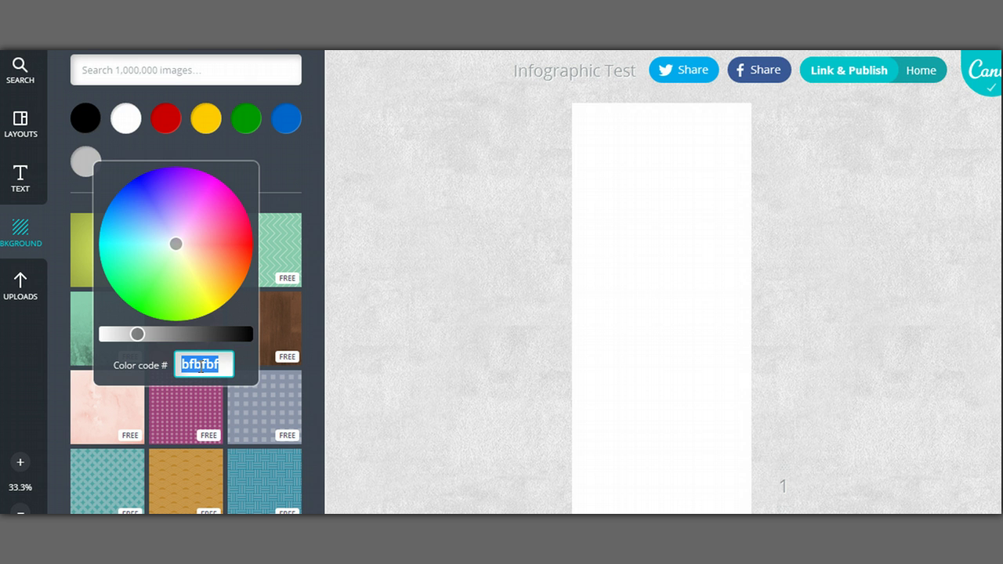
text(03b4ba)
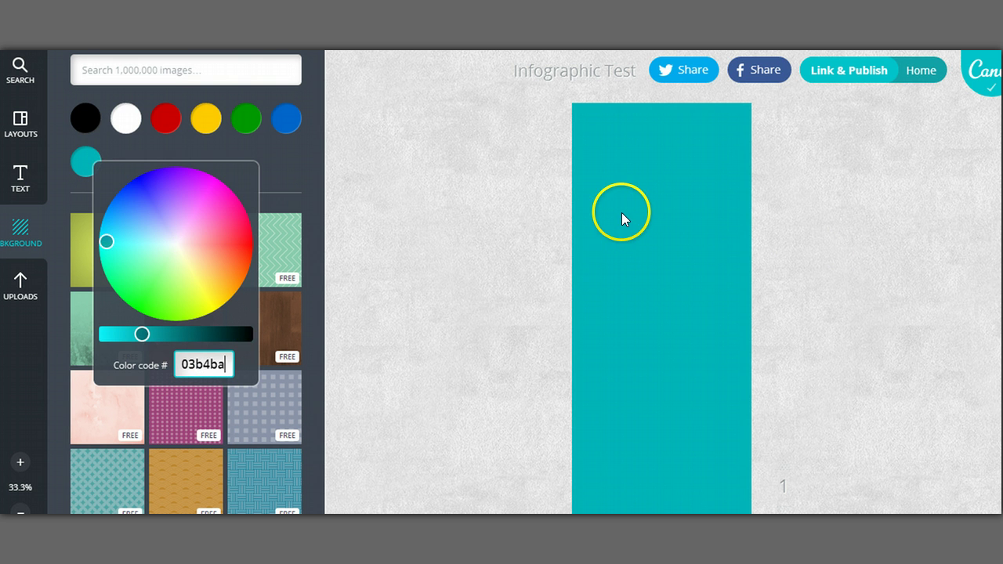
click(462, 203)
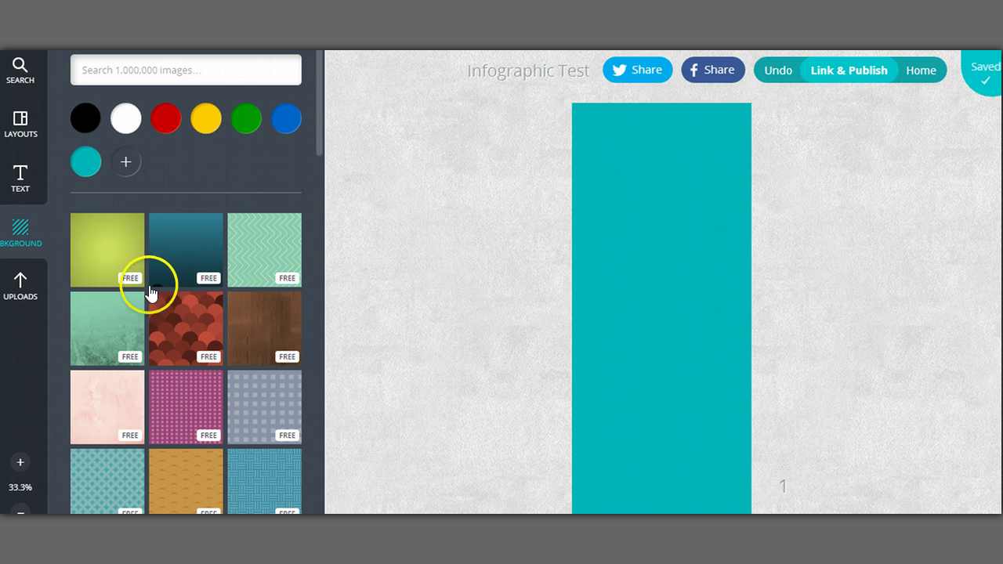
Swap the yellow-green textured background for the pasted teal and check the full page.
click(122, 265)
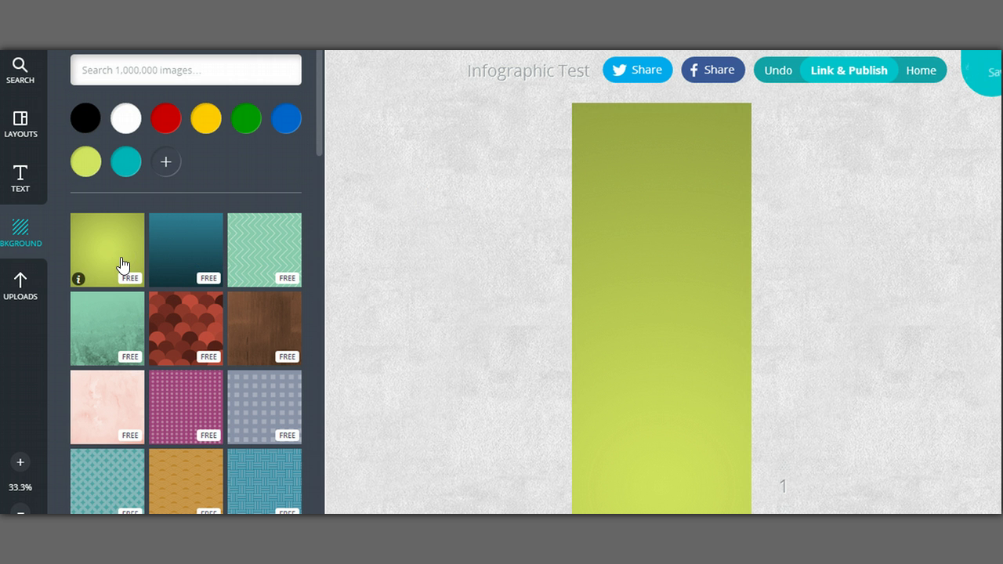
click(165, 174)
drag(298, 371, 251, 372)
text(03b4ba)
click(504, 280)
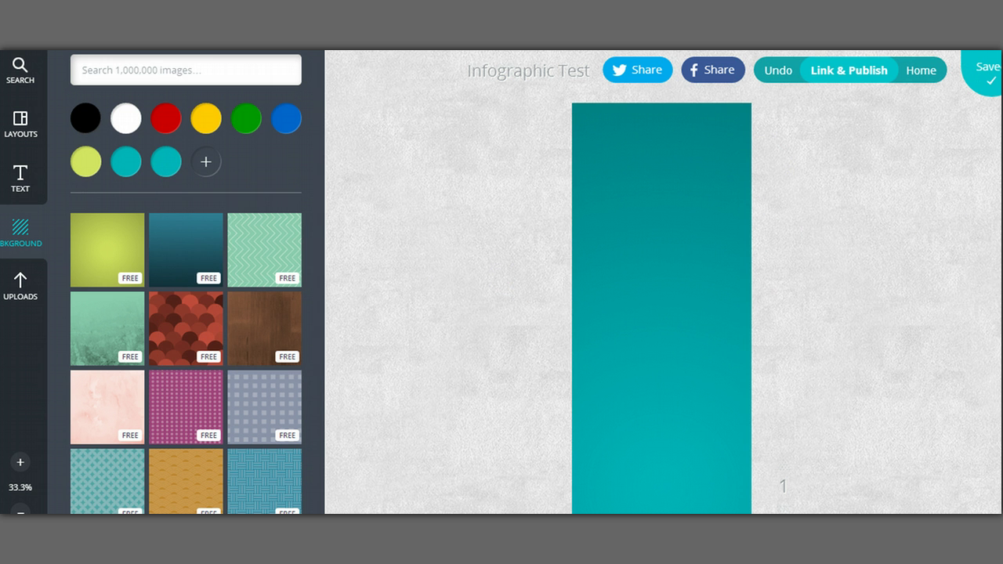
scroll(671, 280, down, 5)
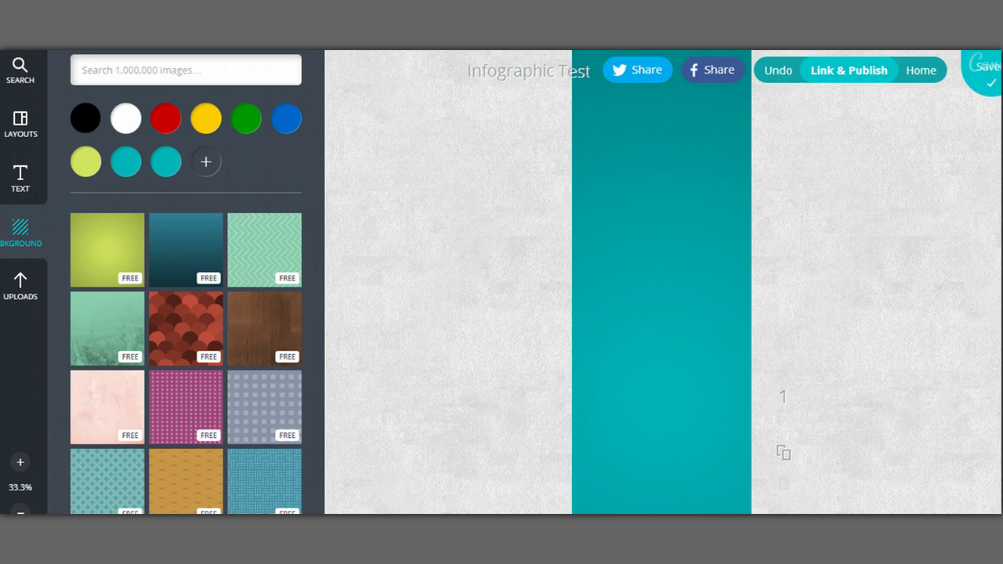
scroll(671, 280, down, 4)
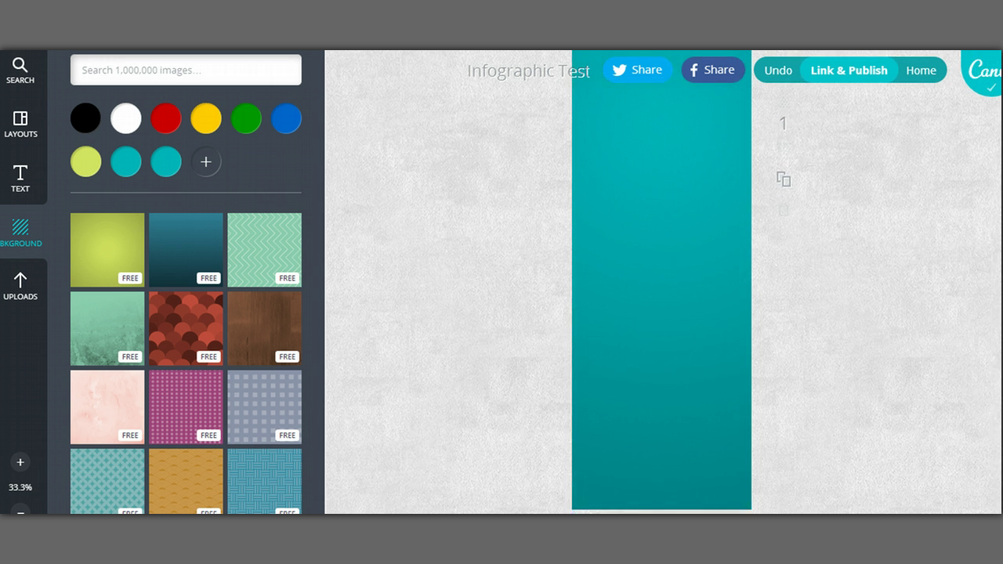
scroll(671, 280, up, 6)
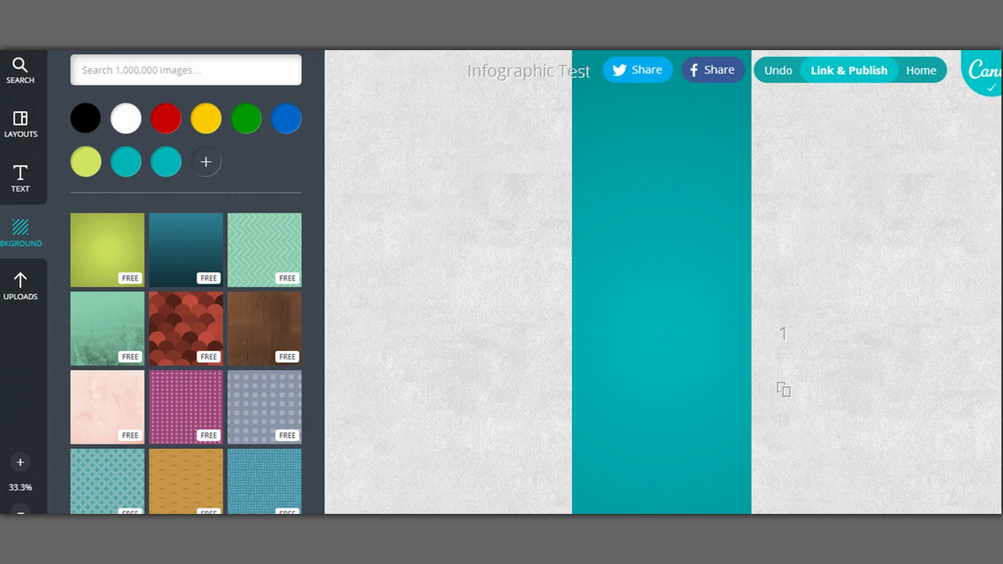
scroll(671, 280, up, 2)
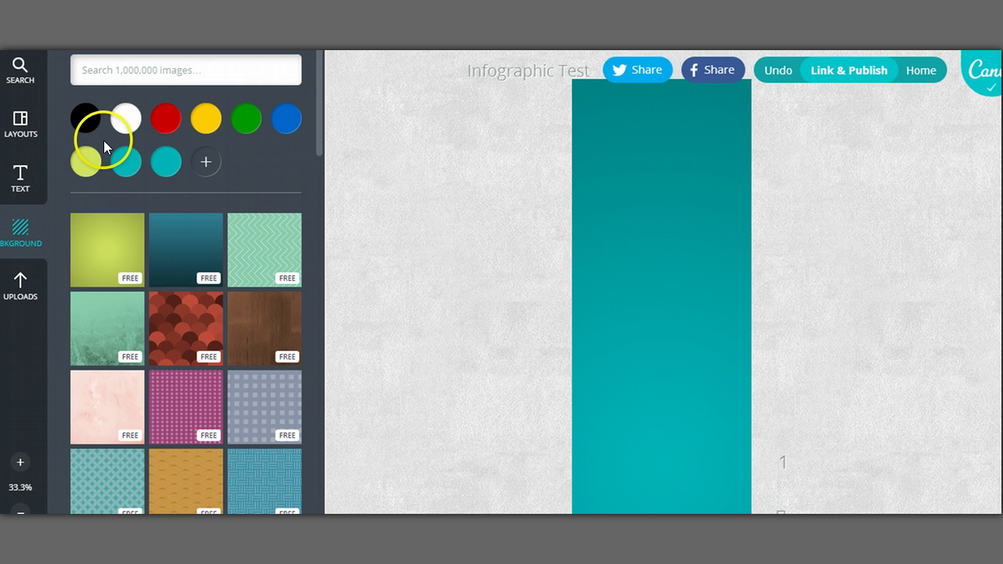
scroll(809, 201, up, 1)
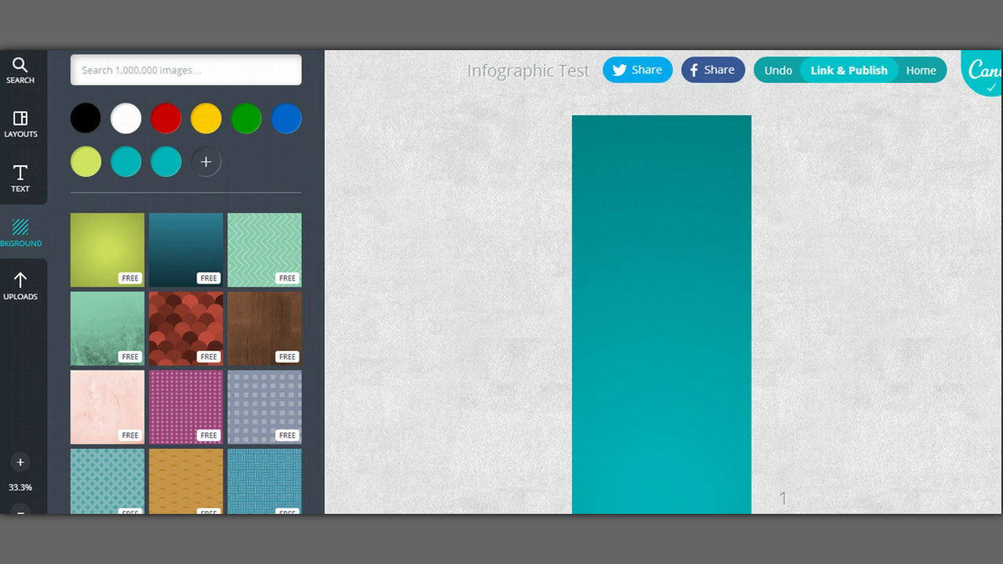
Add the TEXT HERE ribbon text template to the page.
click(23, 186)
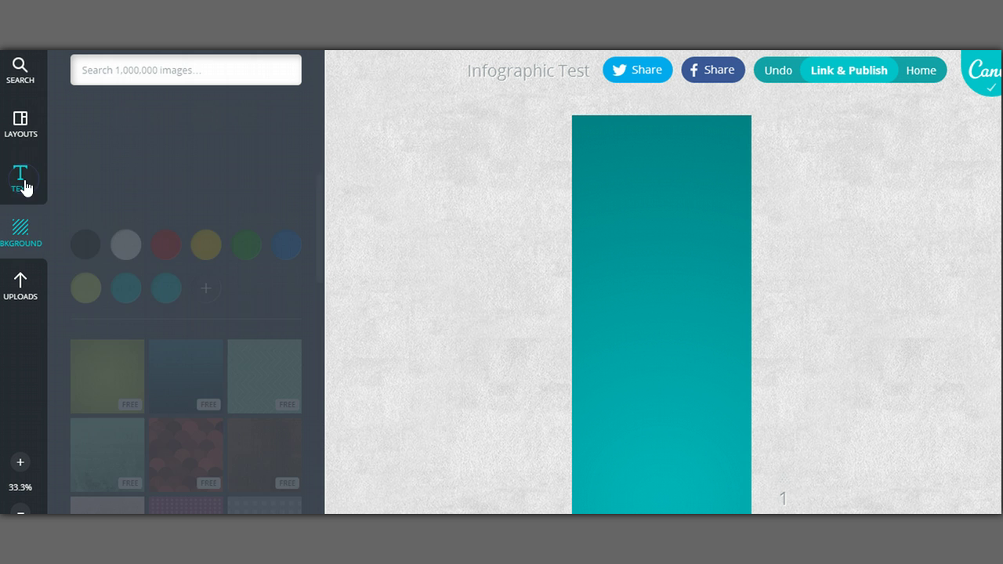
click(319, 159)
drag(319, 159, 320, 374)
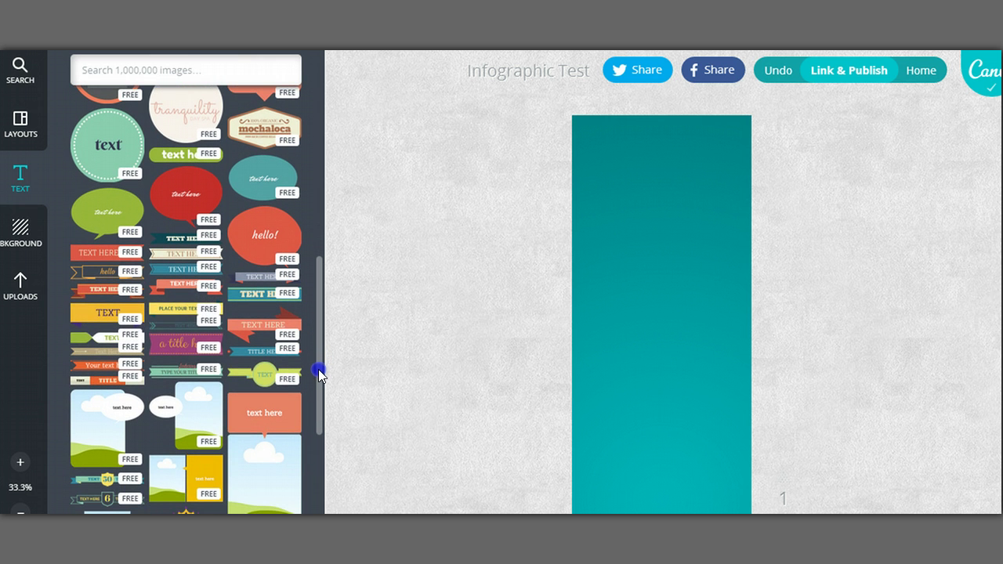
click(183, 298)
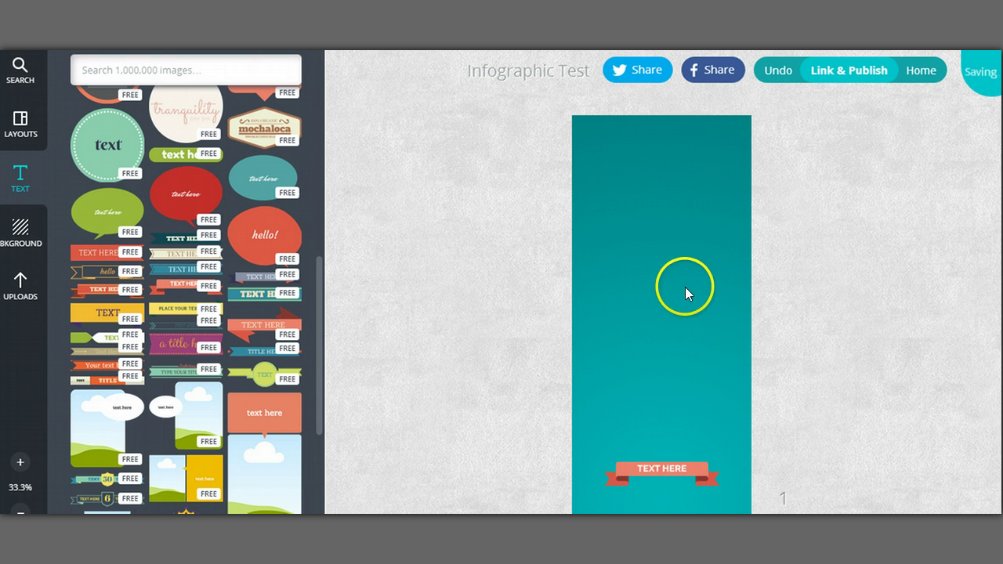
Move the ribbon to the page top, stretch it wider and centre it horizontally.
click(676, 486)
drag(676, 486, 651, 120)
click(709, 143)
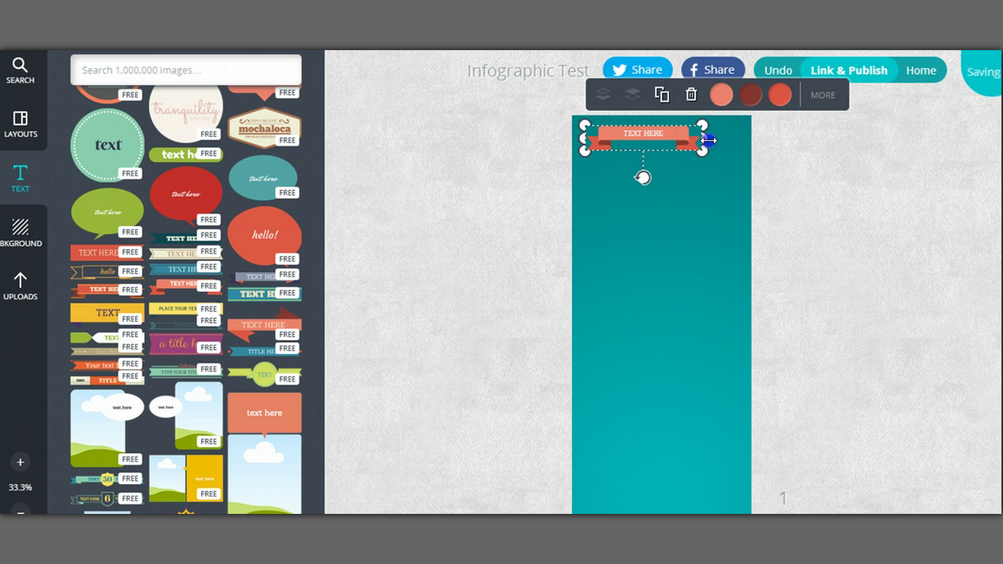
drag(709, 141, 742, 177)
click(713, 130)
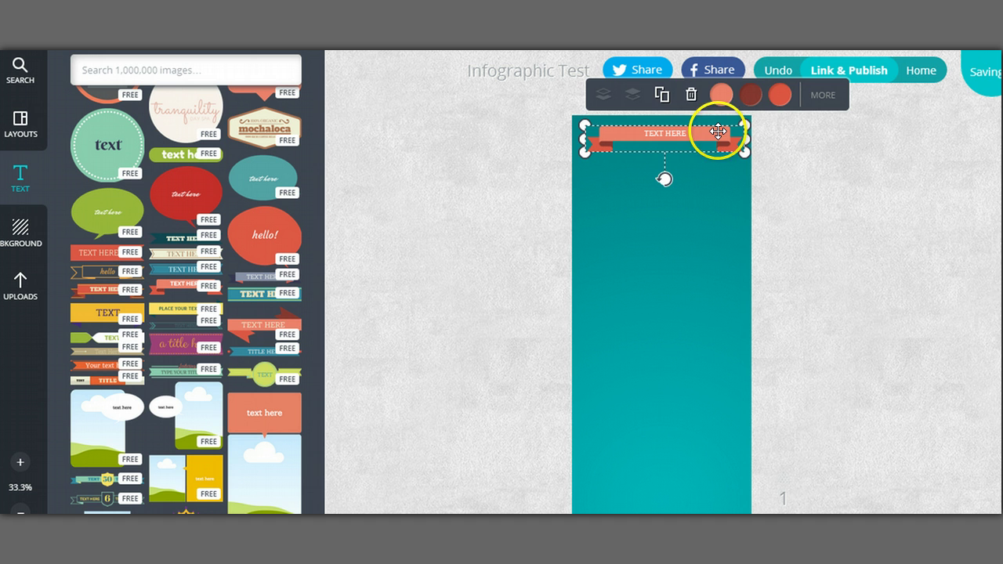
drag(713, 131, 717, 130)
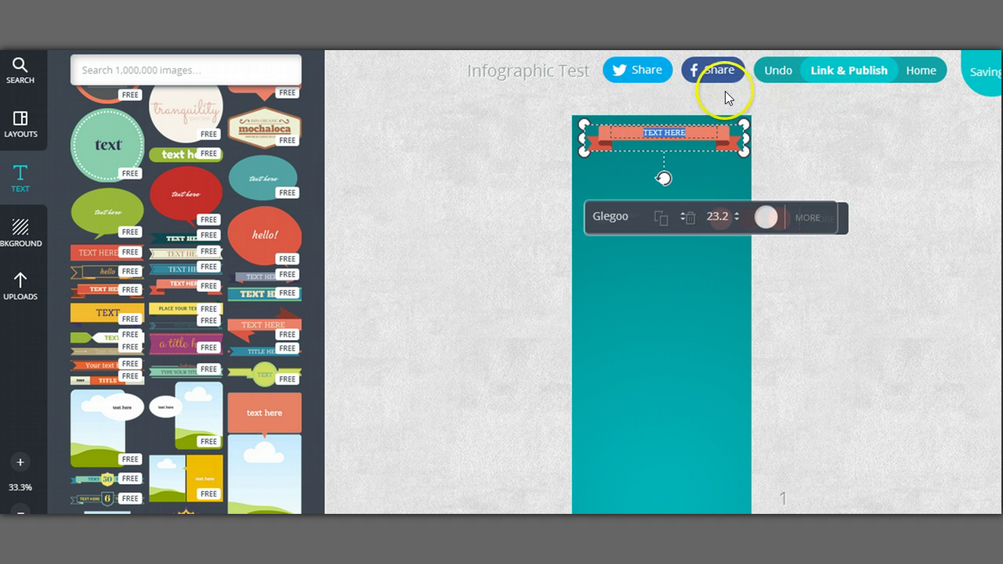
Set all three of the ribbon's colours, including the red ends, to white.
click(715, 133)
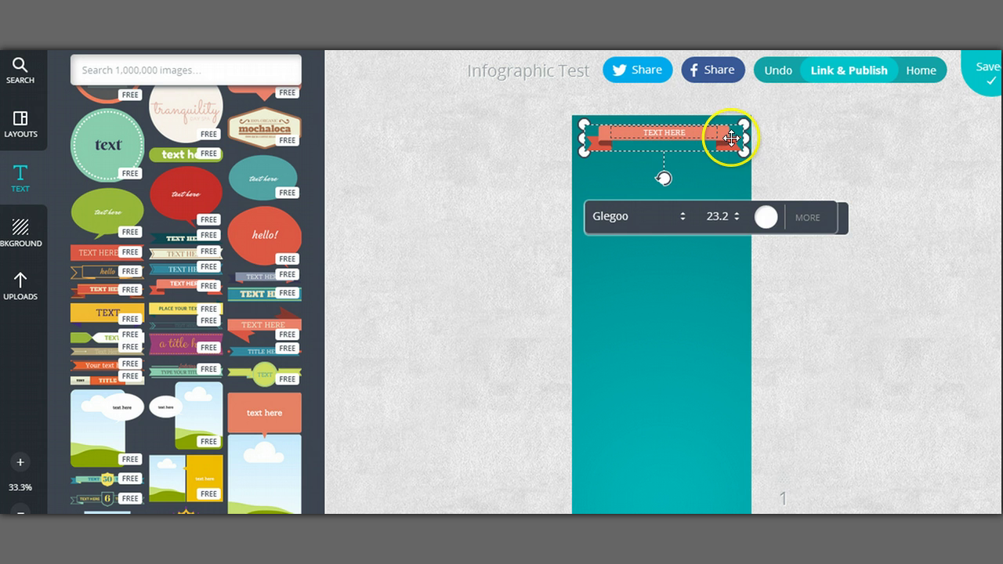
click(728, 134)
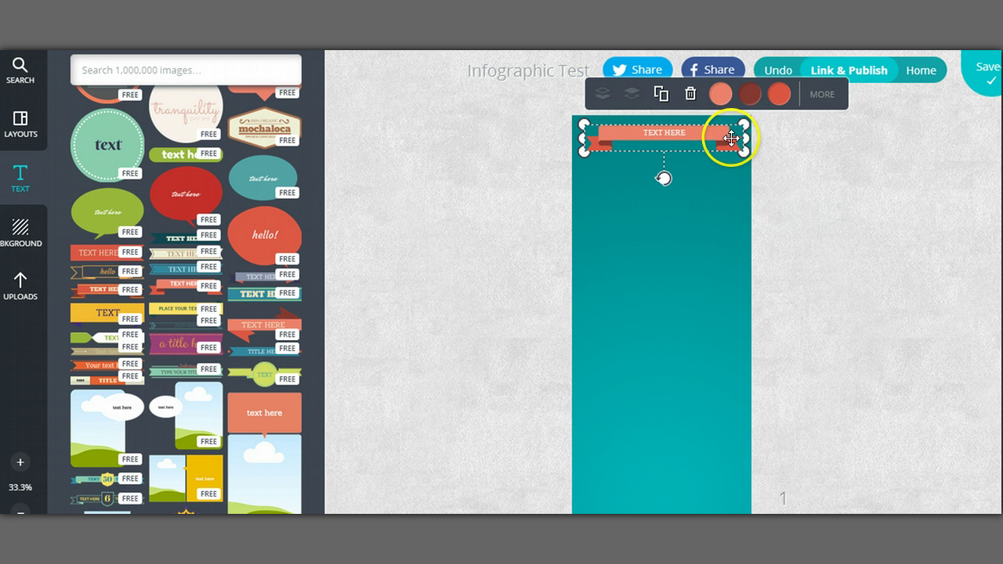
click(721, 94)
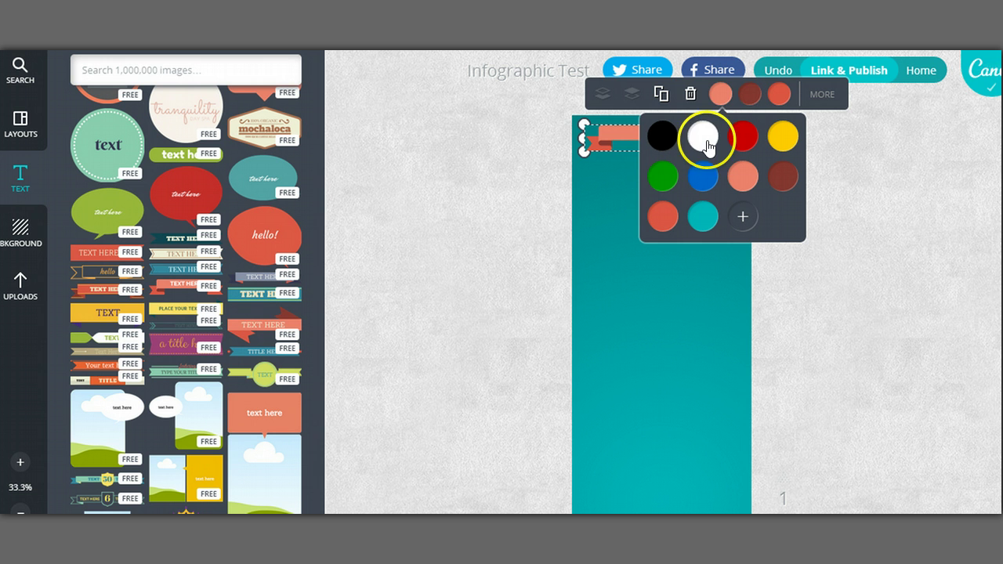
click(709, 146)
click(748, 95)
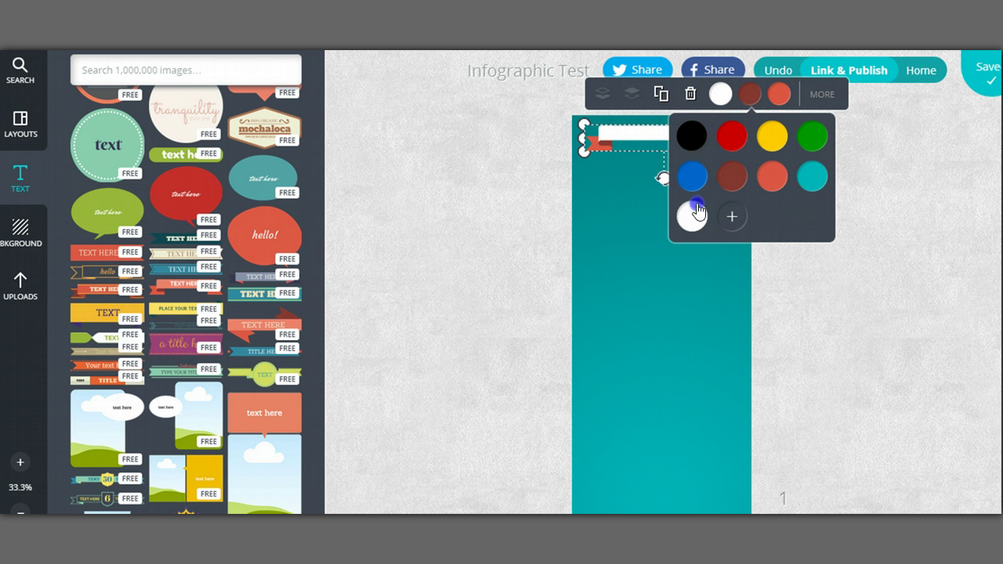
click(697, 213)
click(779, 95)
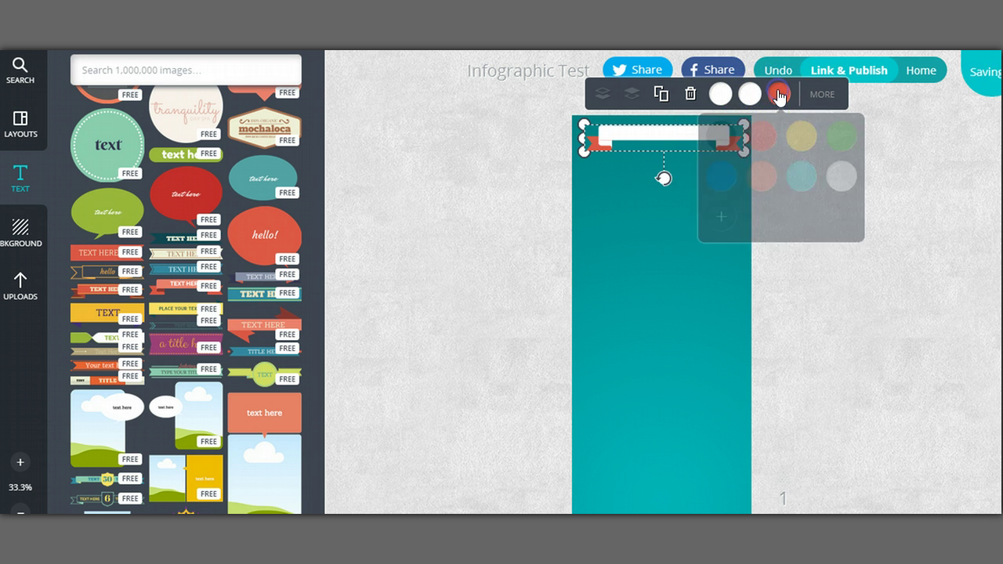
click(841, 177)
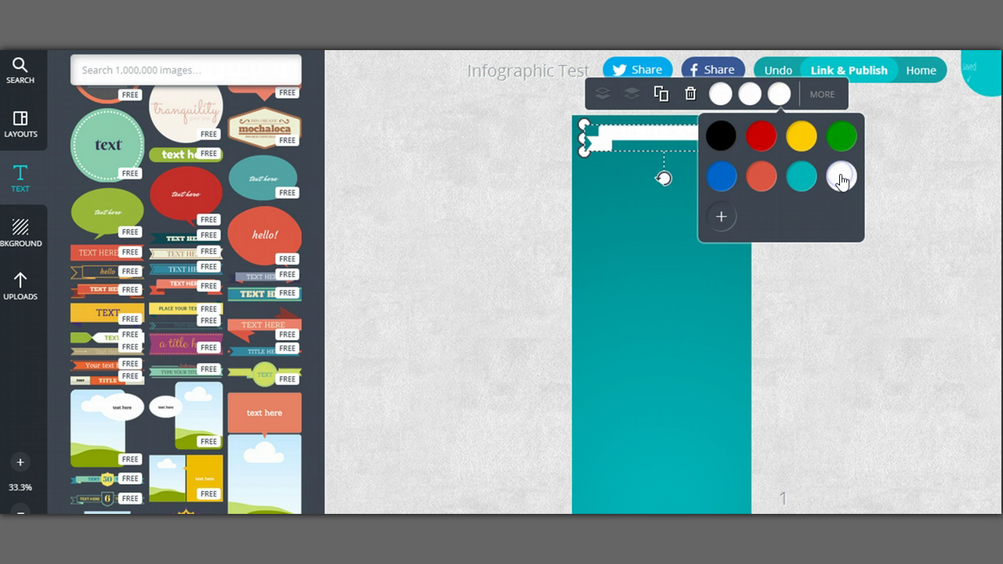
Make the ribbon's folded ends light grey c7c7c7.
click(721, 217)
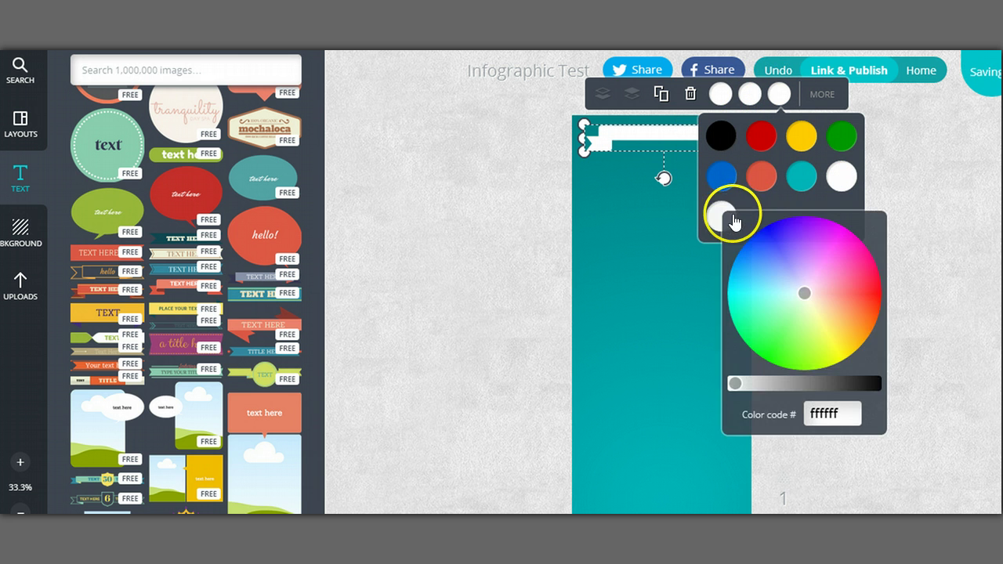
click(788, 386)
drag(793, 386, 760, 384)
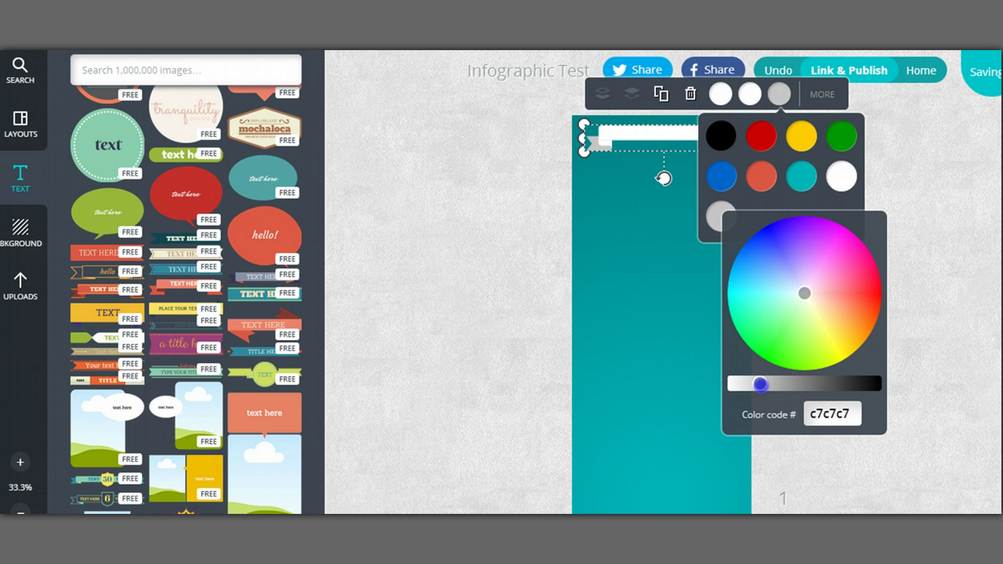
click(931, 207)
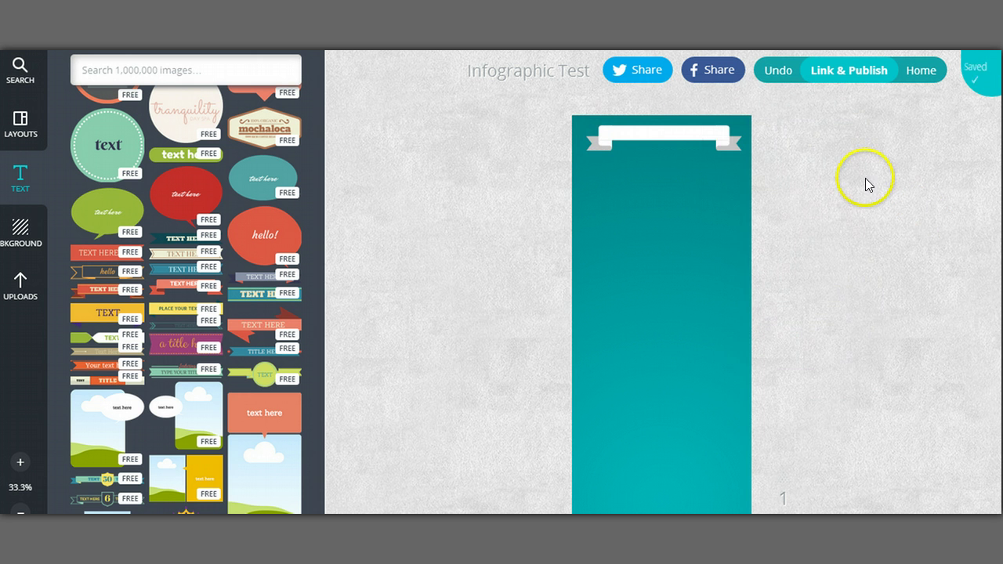
Tint the ribbon's text pale lilac and remove its highlight.
double_click(672, 132)
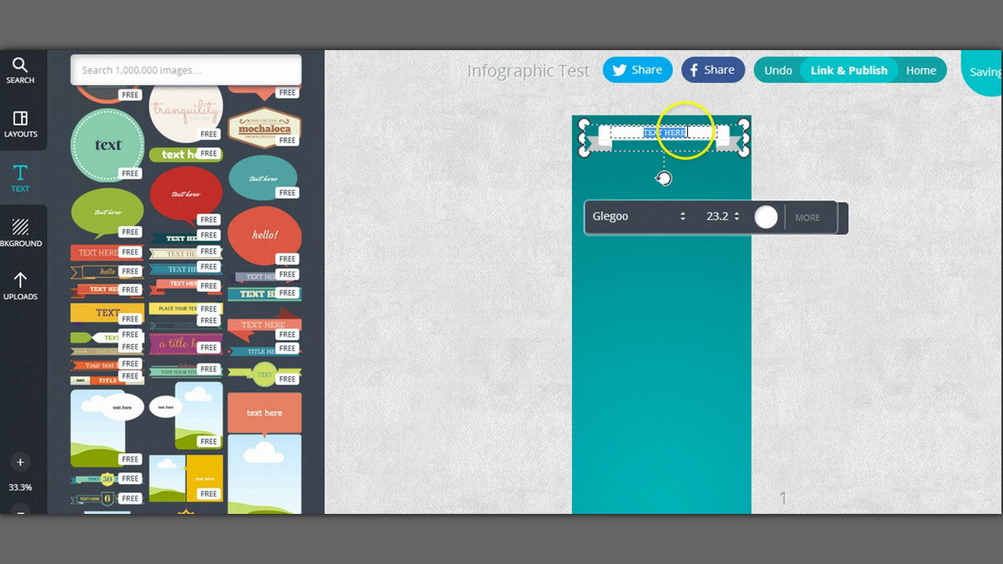
click(766, 217)
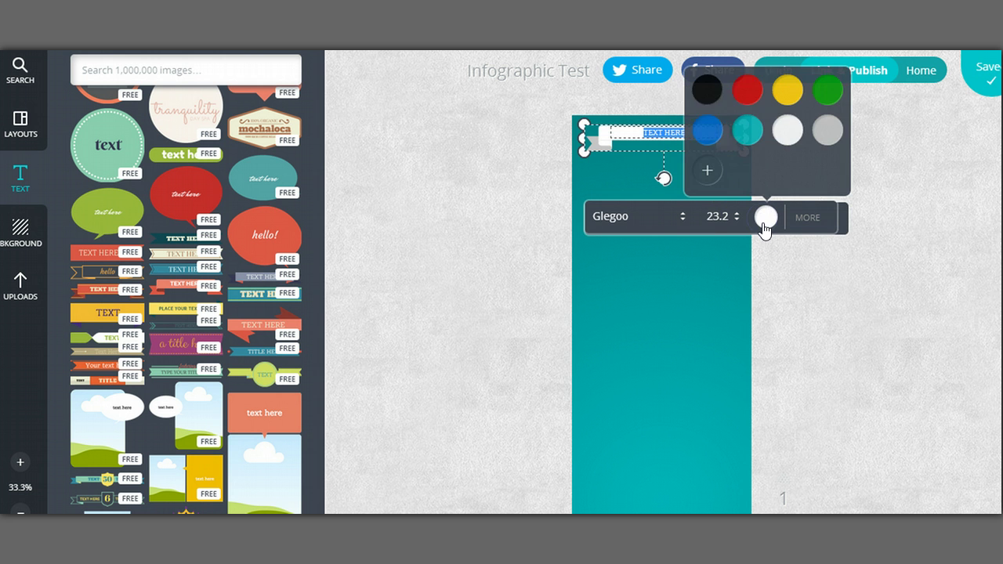
click(709, 169)
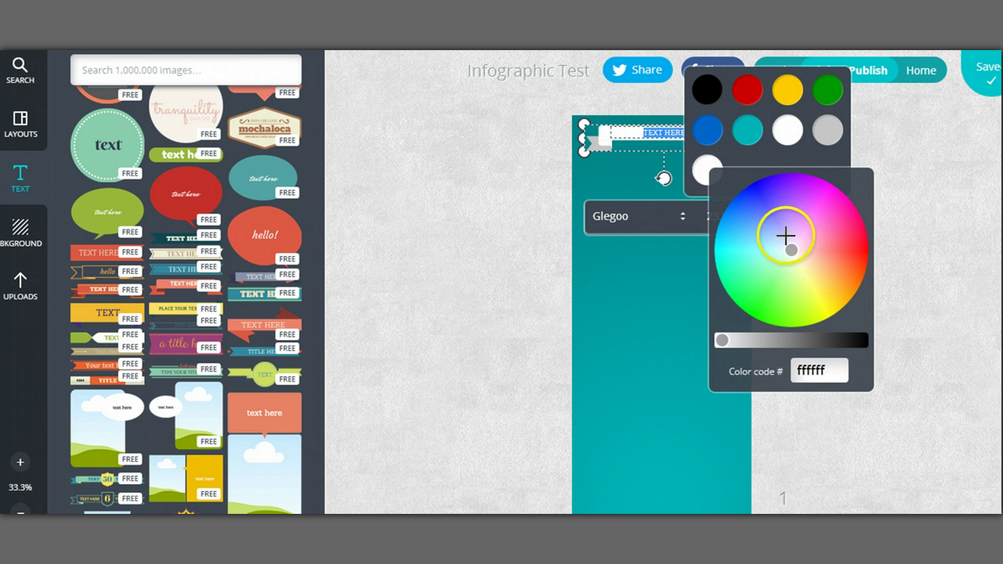
drag(790, 238, 782, 232)
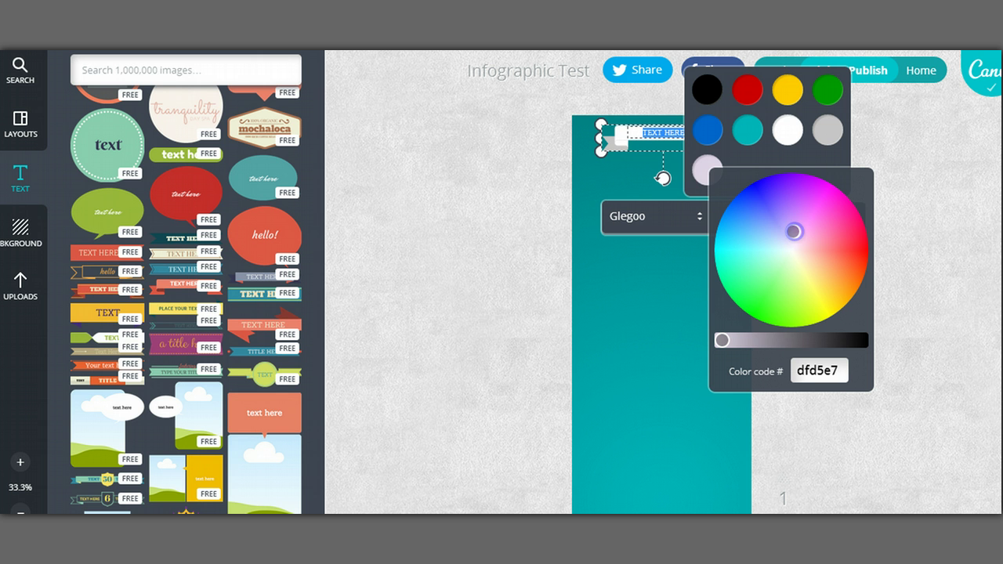
drag(796, 232, 795, 232)
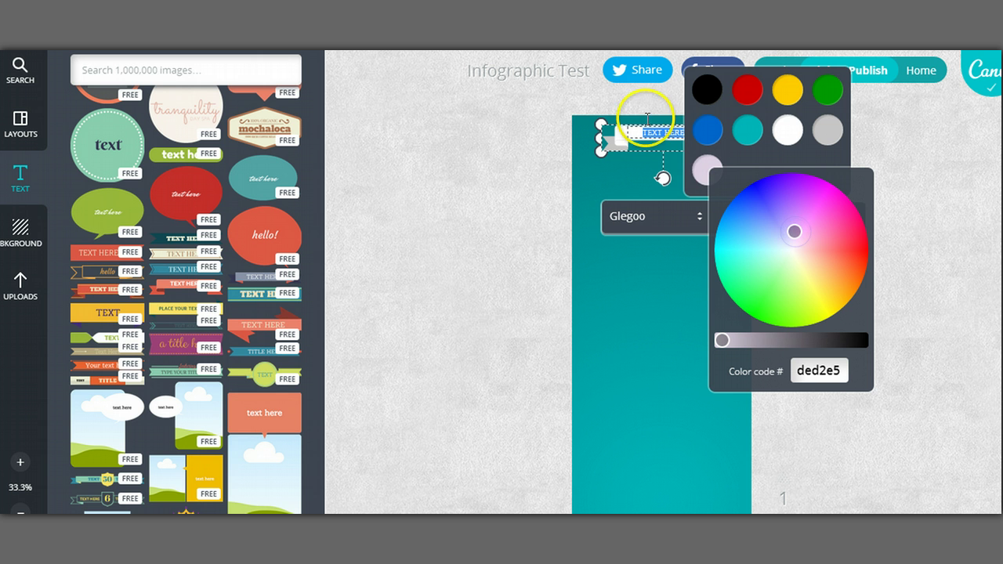
click(947, 163)
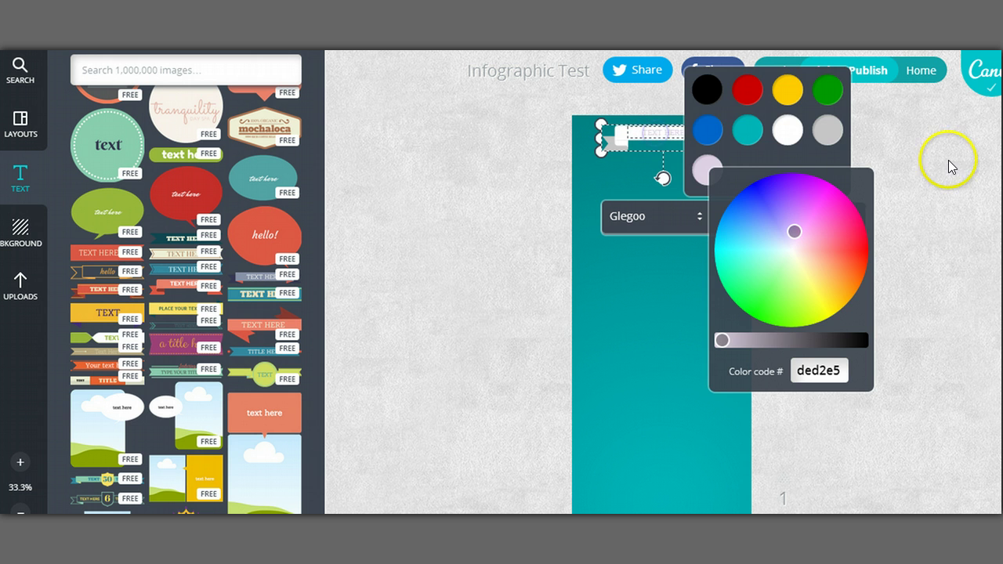
click(683, 128)
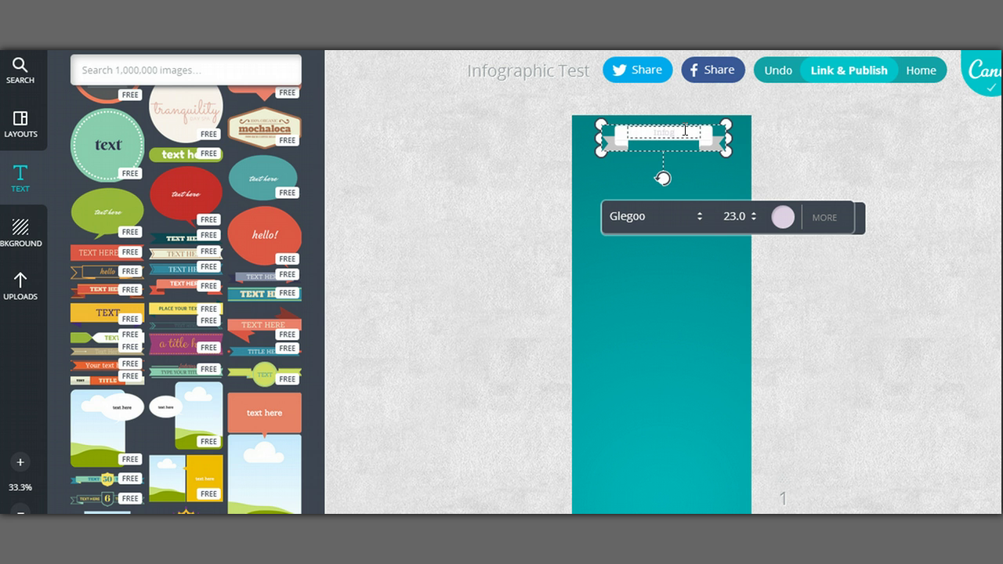
click(787, 141)
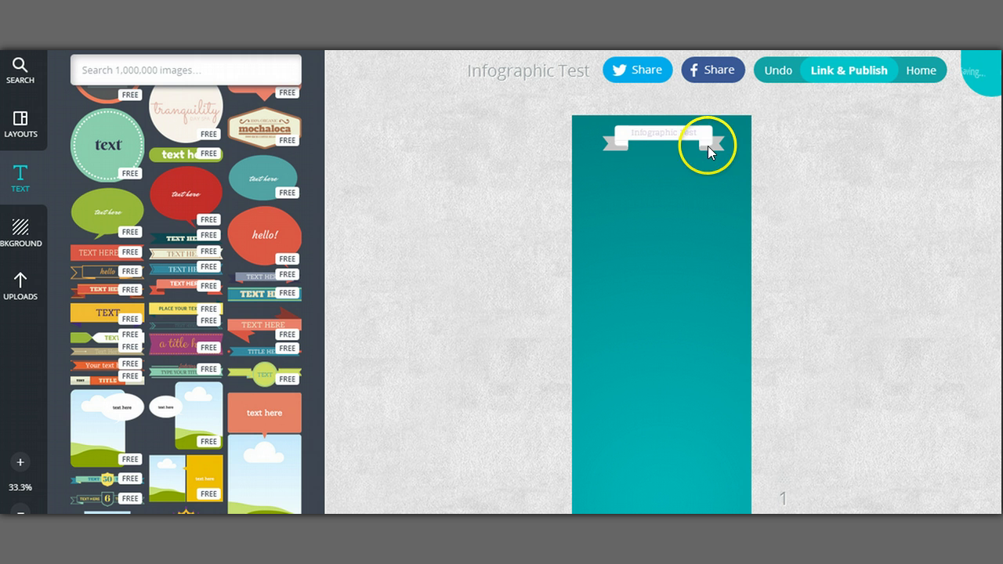
Enlarge the title ribbon until it spans nearly the full page width.
click(609, 146)
drag(603, 151, 577, 163)
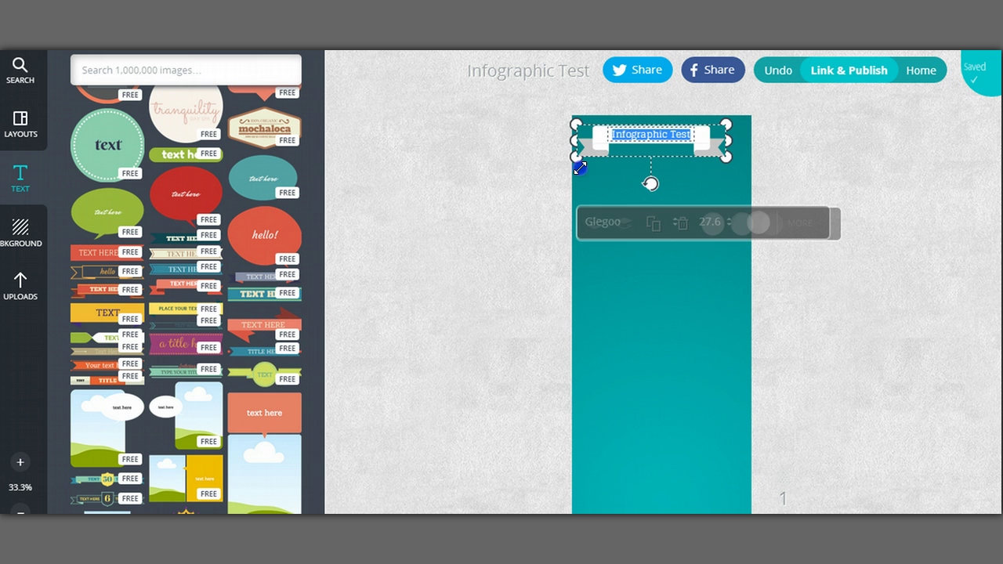
drag(726, 158, 749, 174)
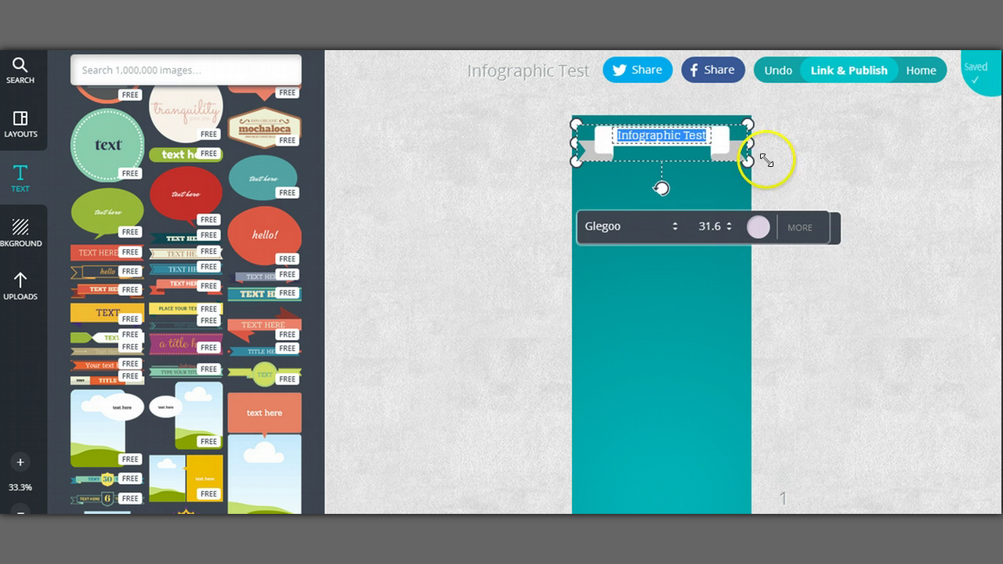
Recolour the title ribbon's grey tails white using its third colour swatch.
click(745, 130)
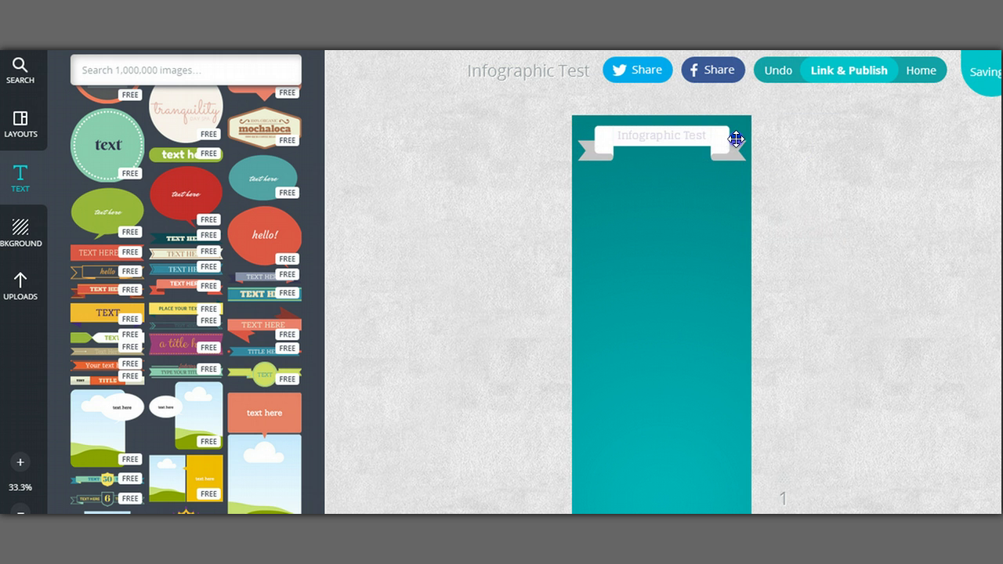
click(737, 140)
click(741, 94)
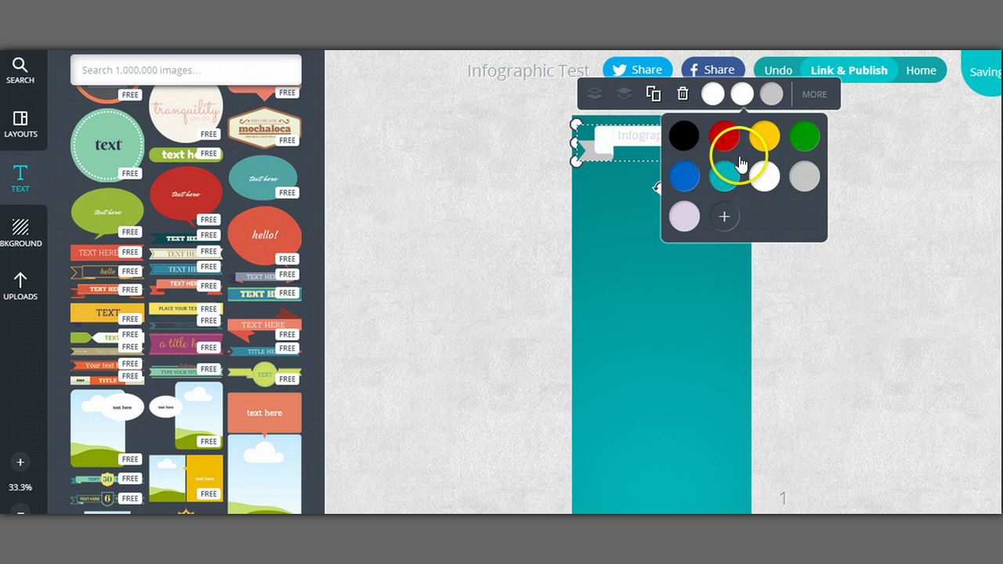
click(773, 94)
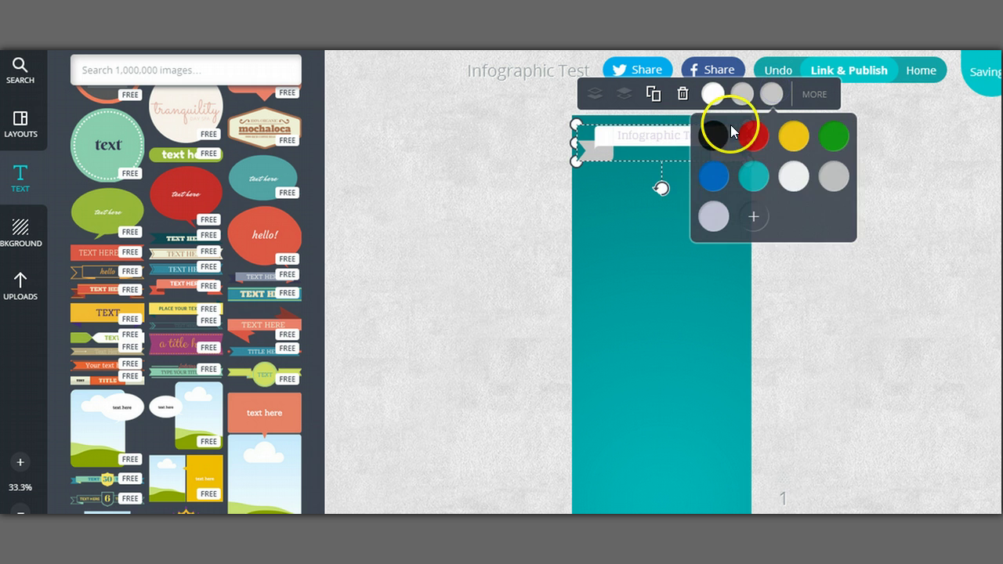
click(793, 177)
click(816, 284)
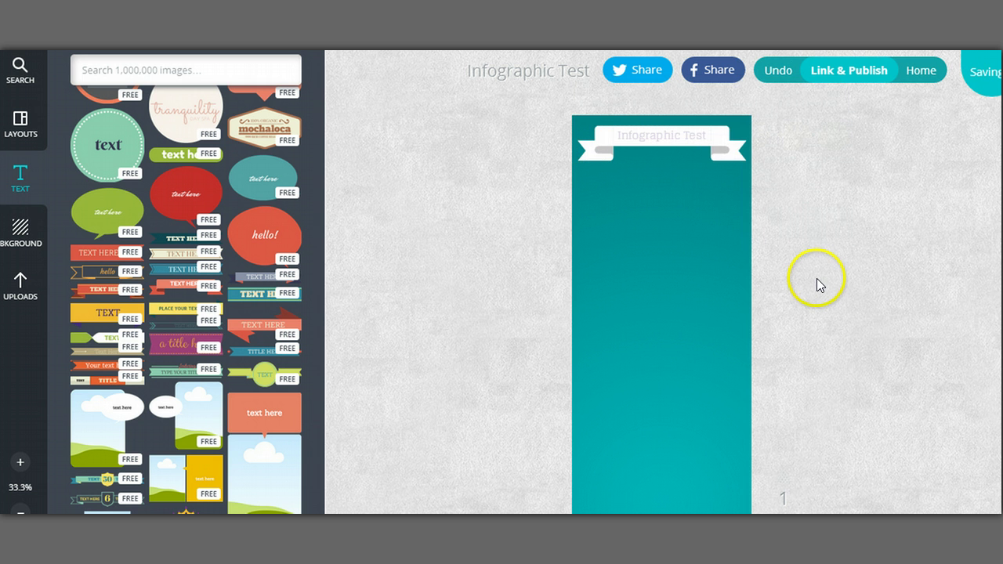
Make the 'Infographic Test' title text teal from the font colour palette.
click(672, 135)
click(671, 136)
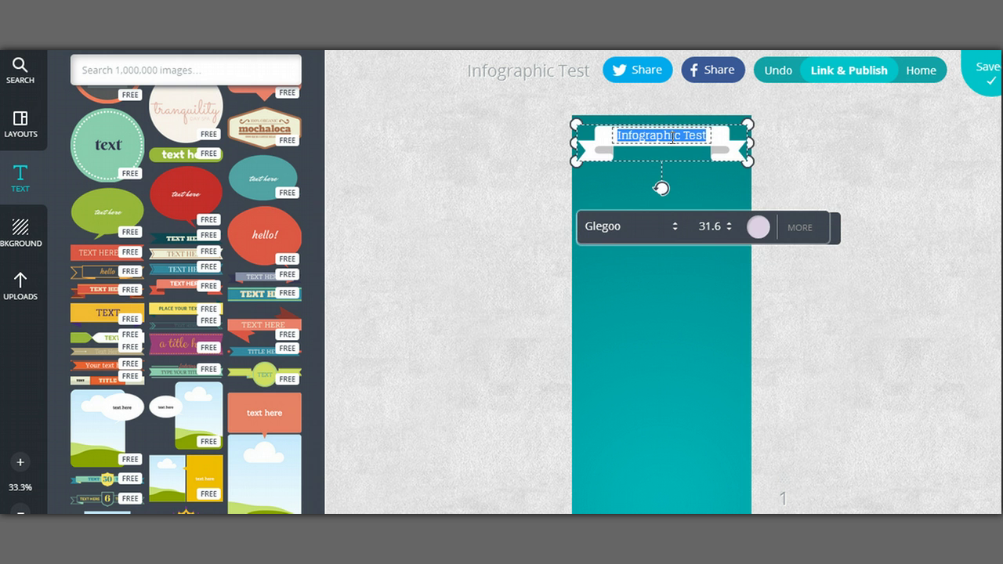
click(758, 227)
click(740, 141)
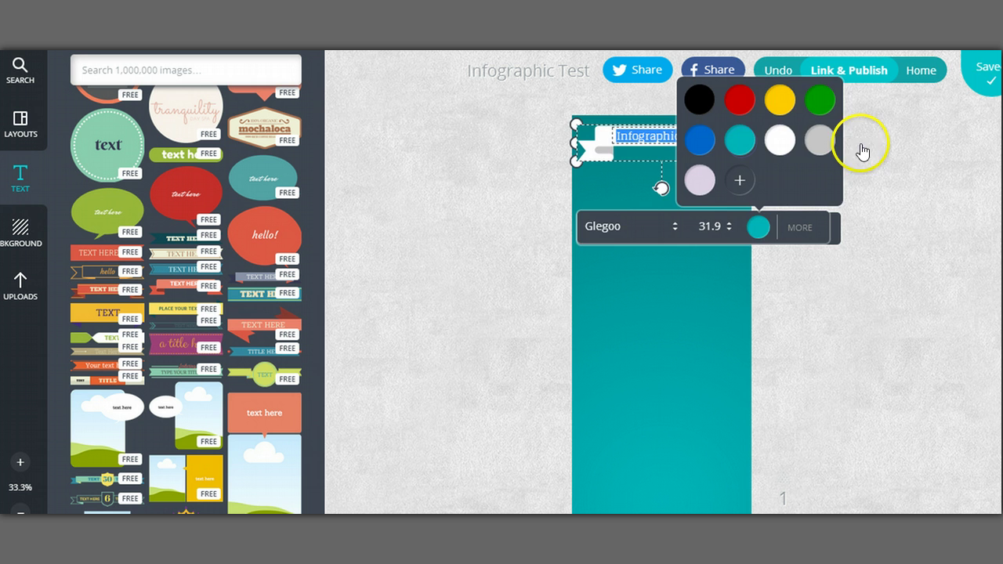
click(945, 134)
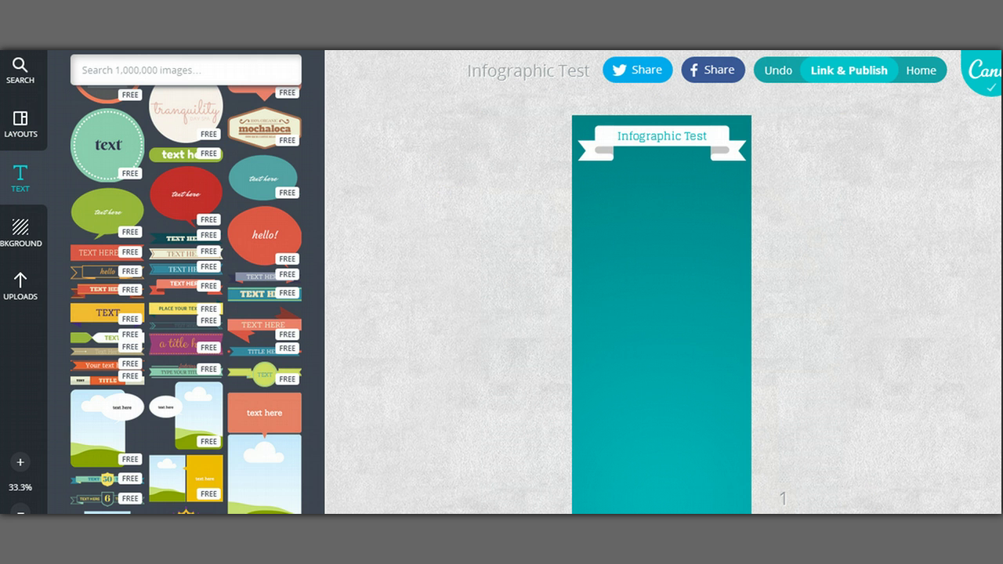
Browse the element categories and open the Infographics collection of icons, charts and figures.
click(145, 71)
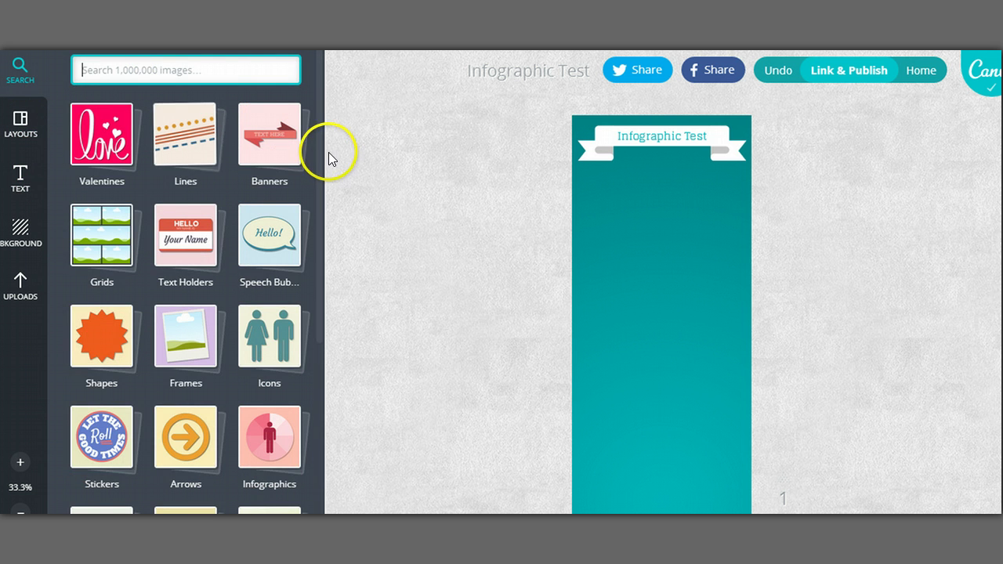
drag(322, 188, 318, 222)
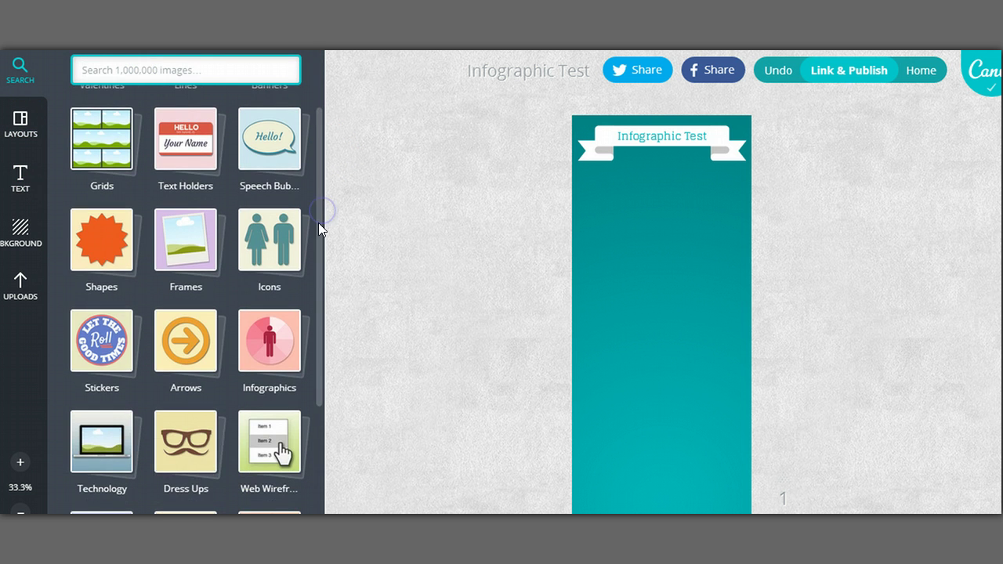
click(270, 335)
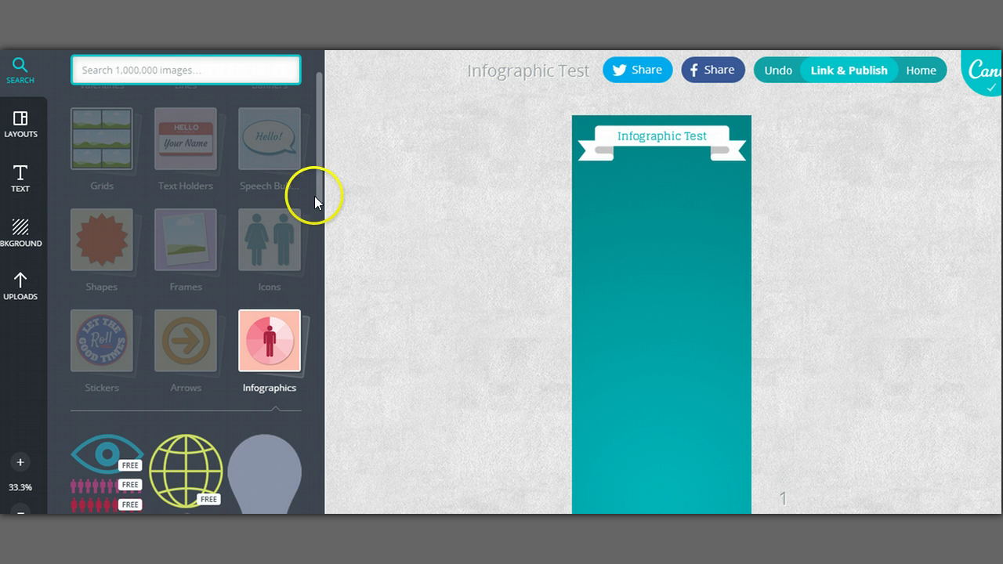
drag(319, 192, 324, 353)
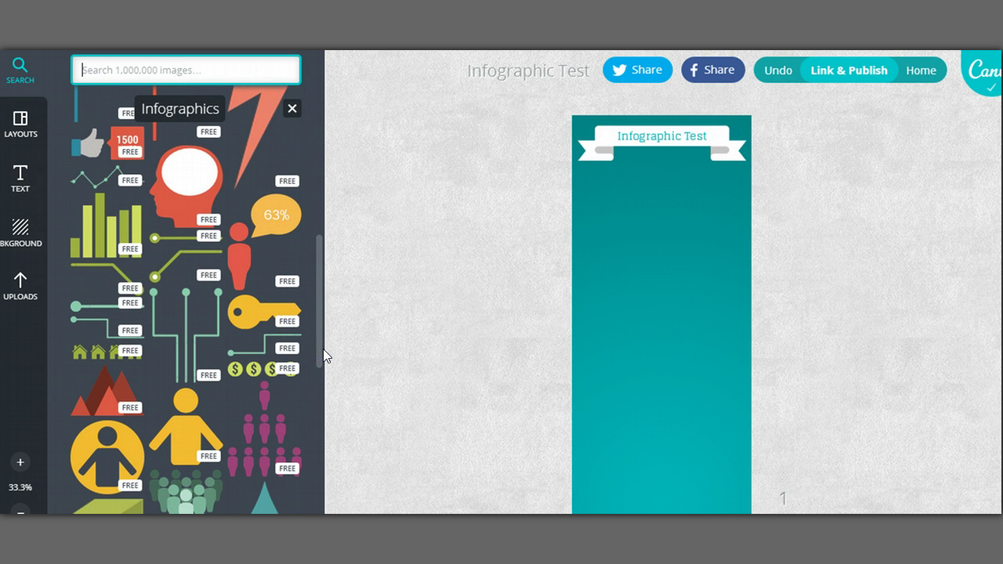
Add the 63% person-and-speech-bubble graphic, position it under the title banner, and select its bubble text.
click(269, 228)
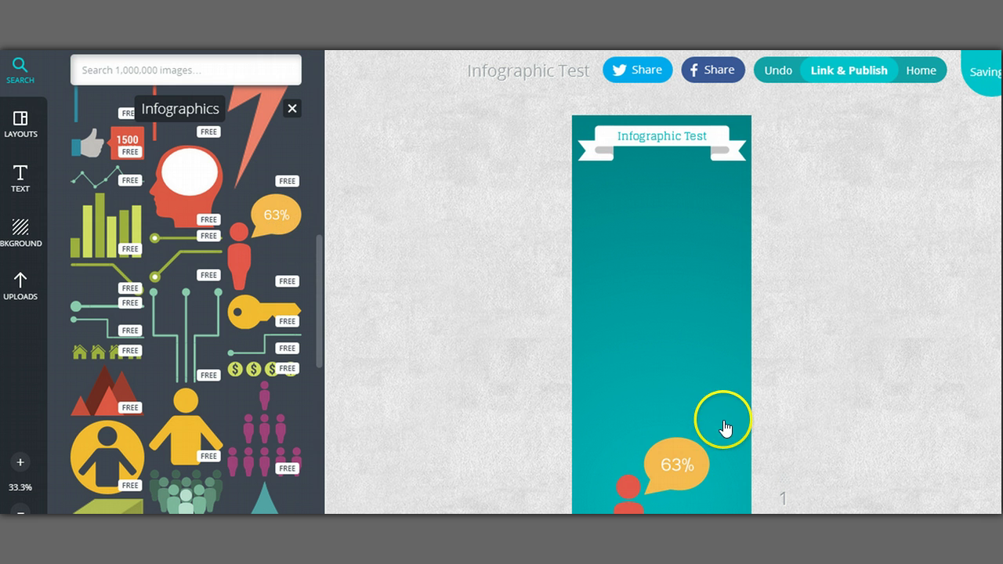
drag(668, 460, 643, 186)
click(655, 204)
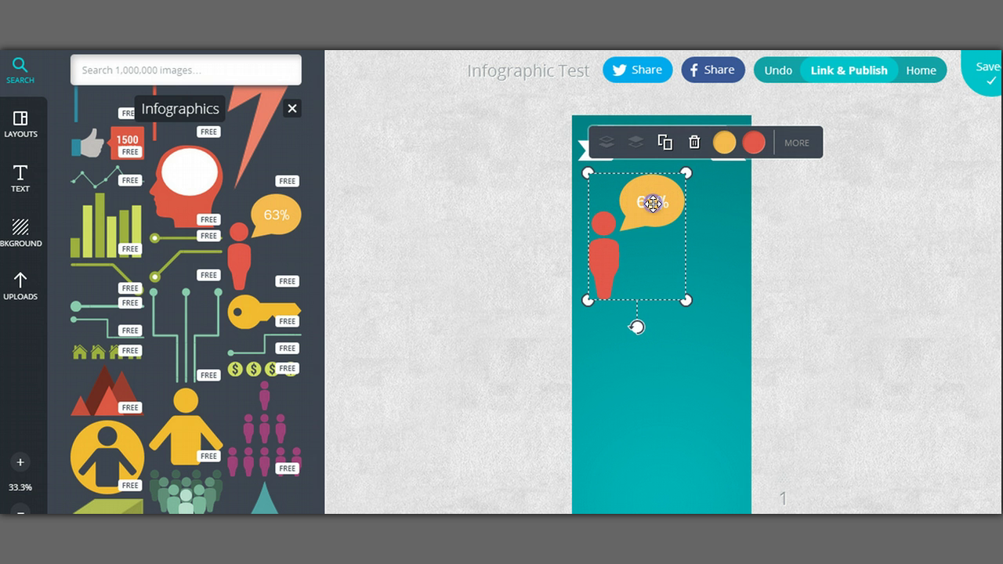
click(656, 202)
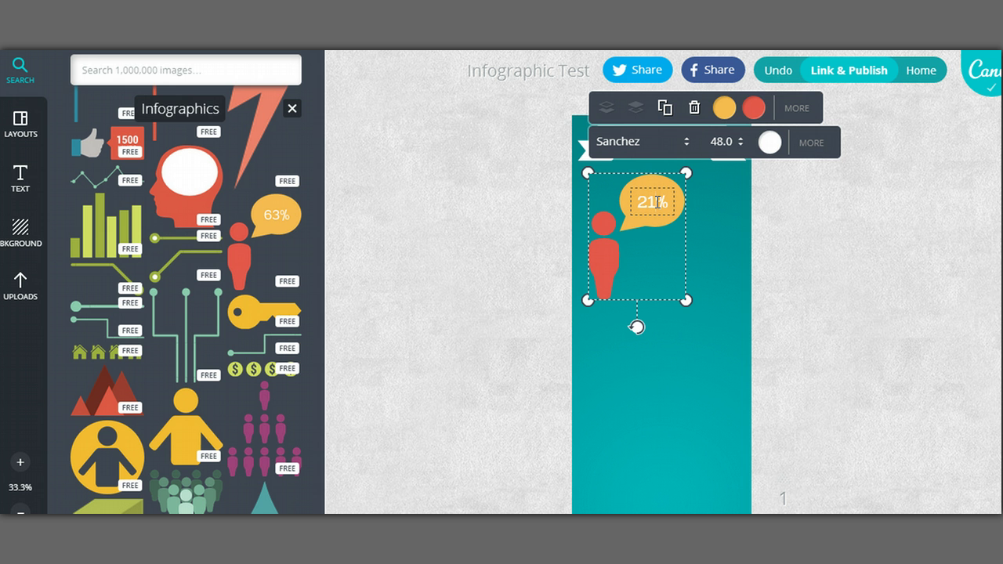
Colour the person figure pale lavender and the speech bubble white.
click(755, 108)
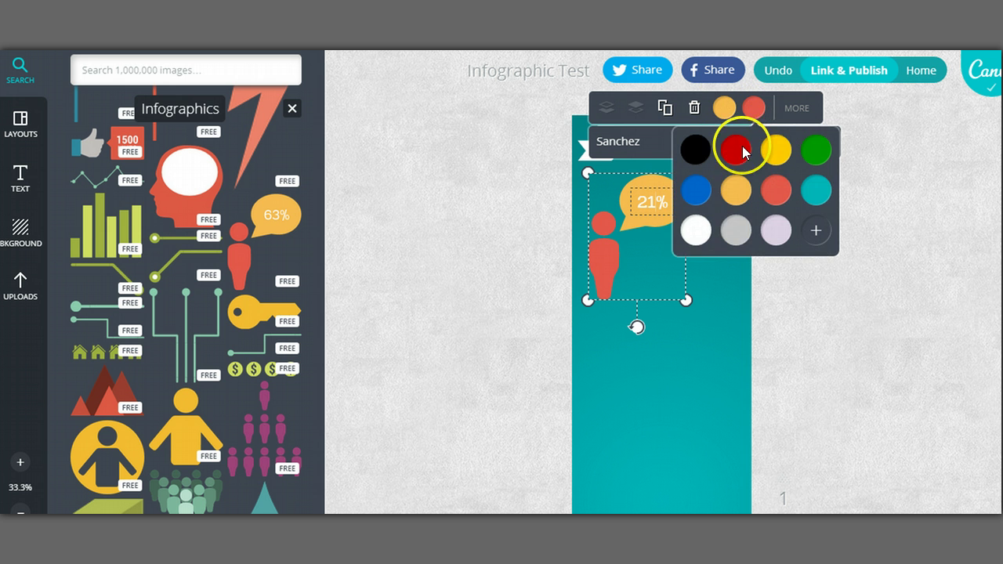
click(734, 228)
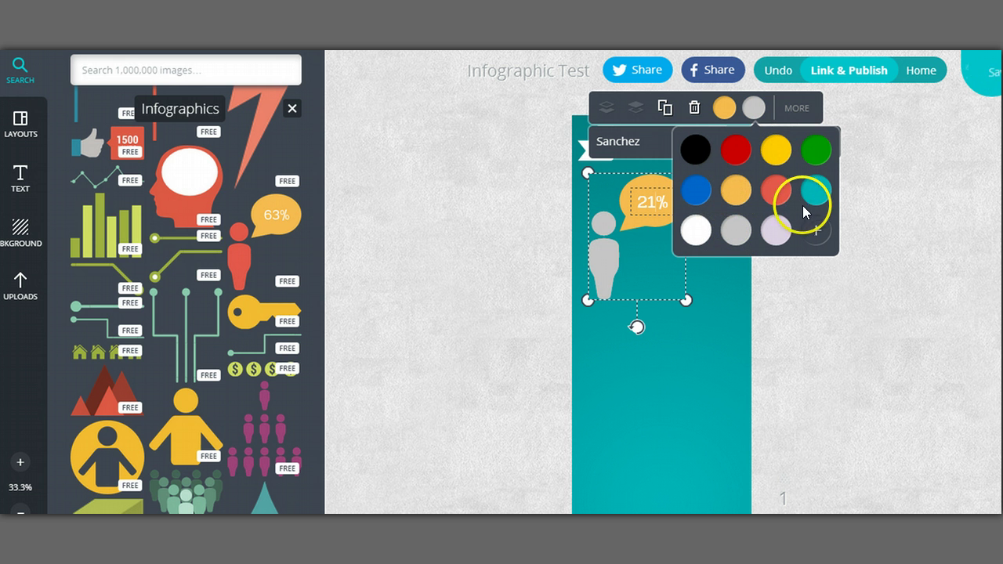
click(817, 230)
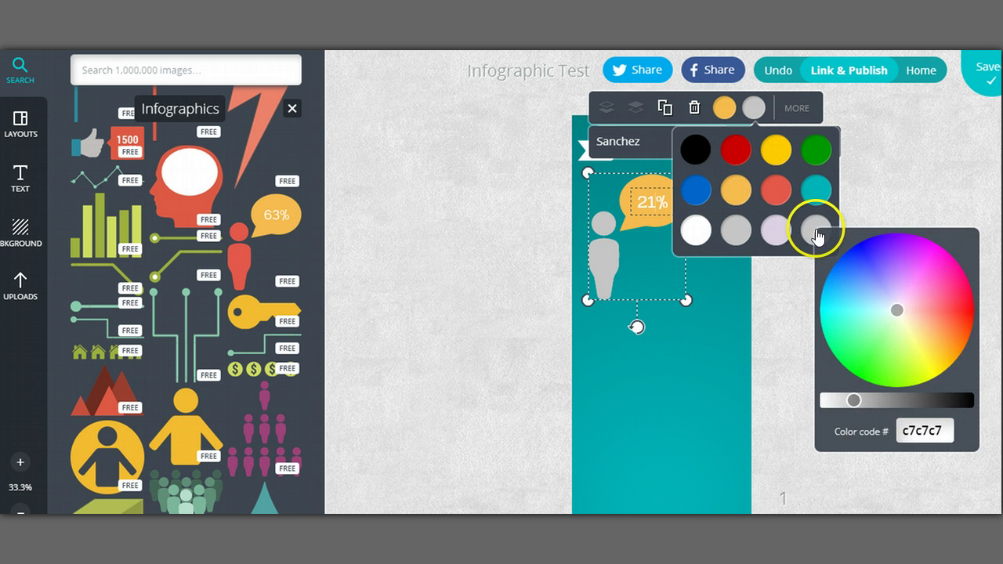
click(870, 304)
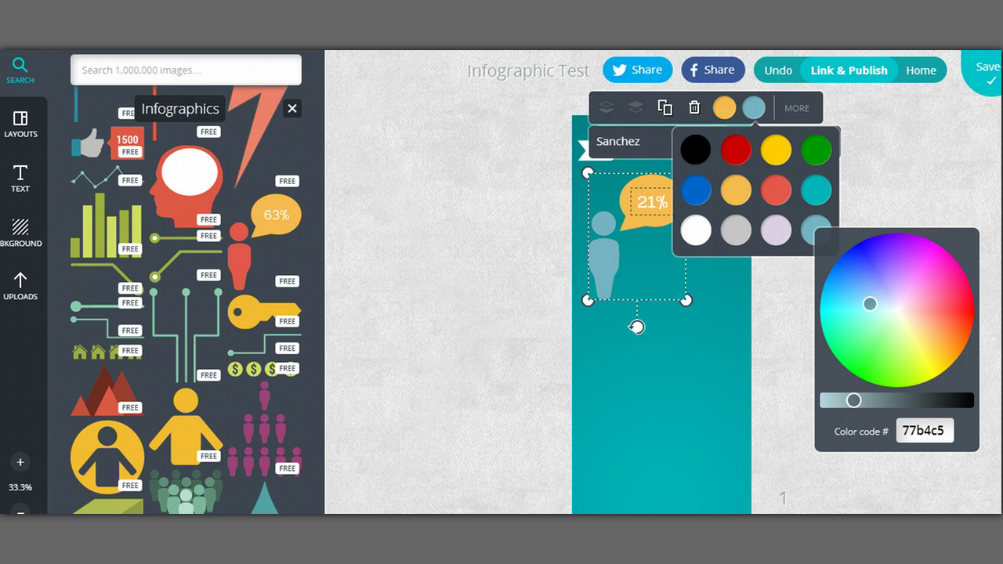
click(772, 232)
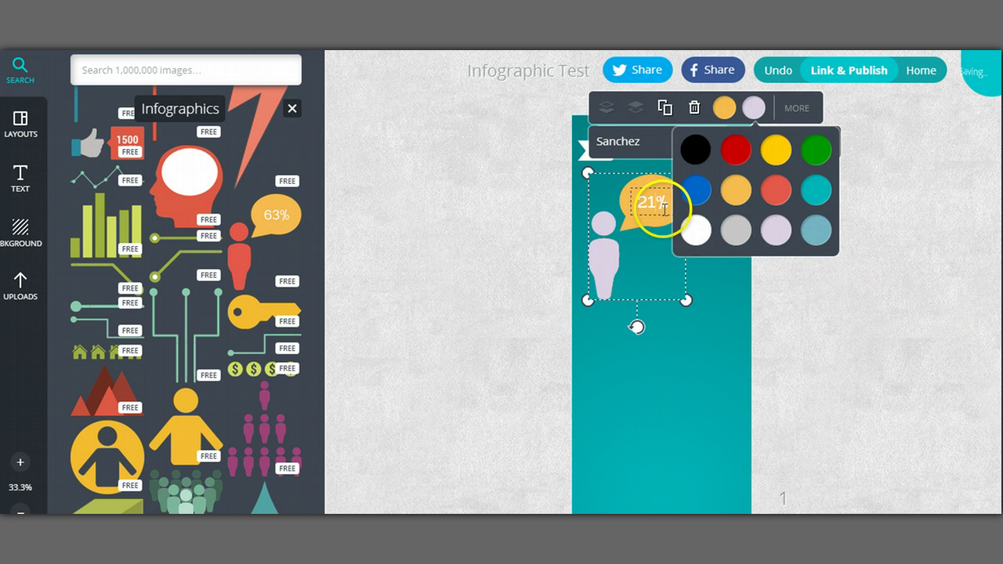
click(725, 110)
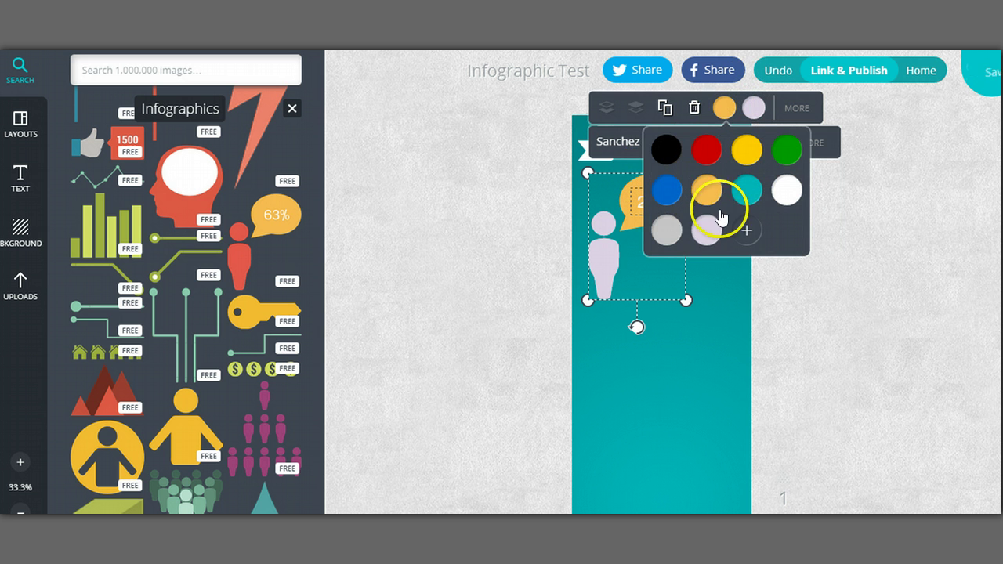
click(771, 206)
click(839, 243)
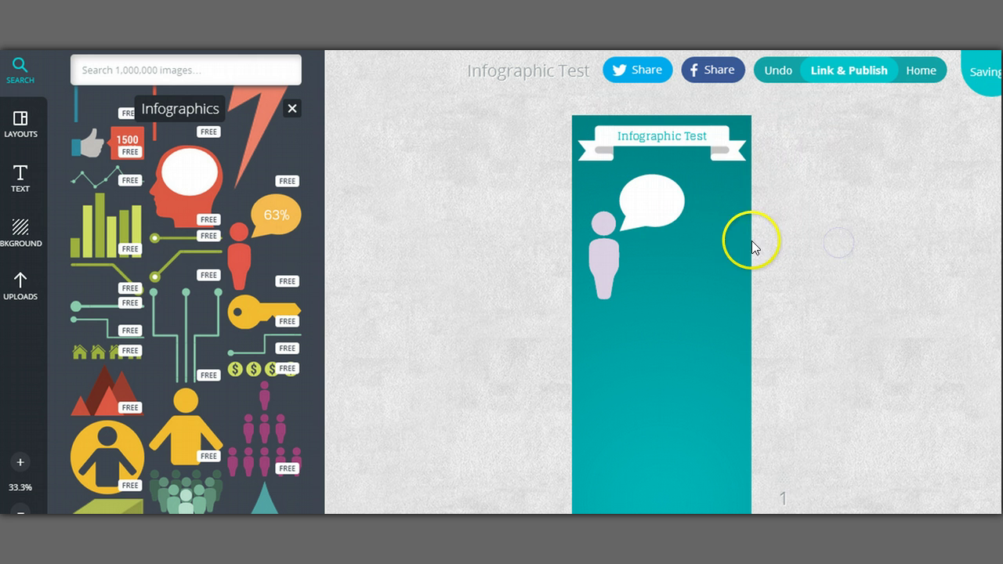
Darken the 21% bubble text to dark grey (4d4d4d) with the custom colour picker.
double_click(657, 204)
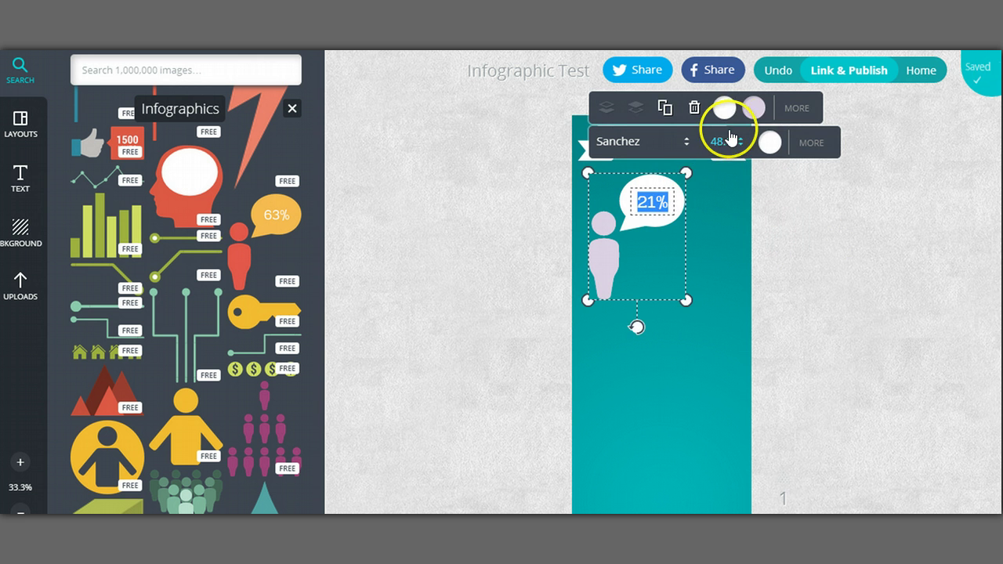
click(771, 142)
click(755, 264)
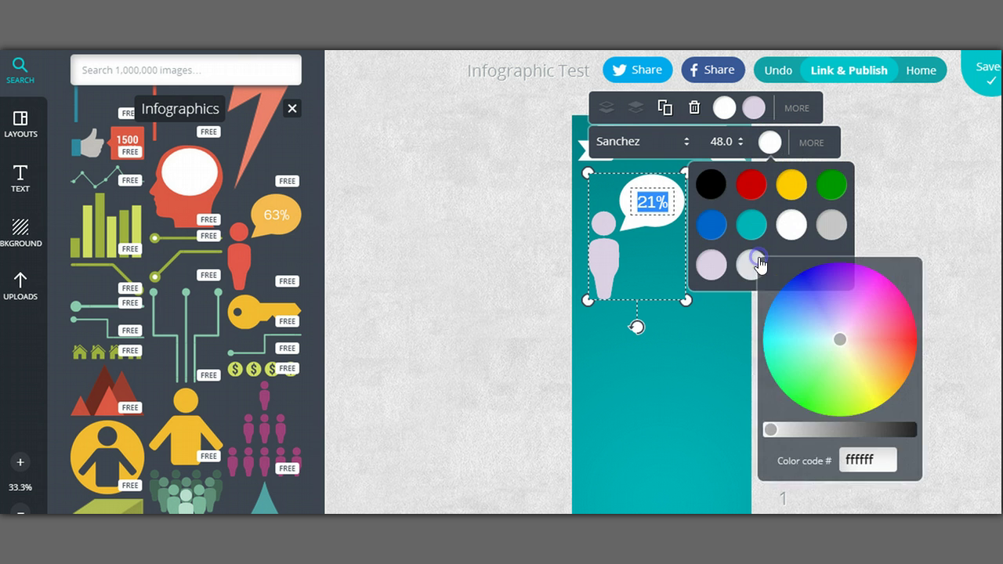
drag(833, 432, 865, 430)
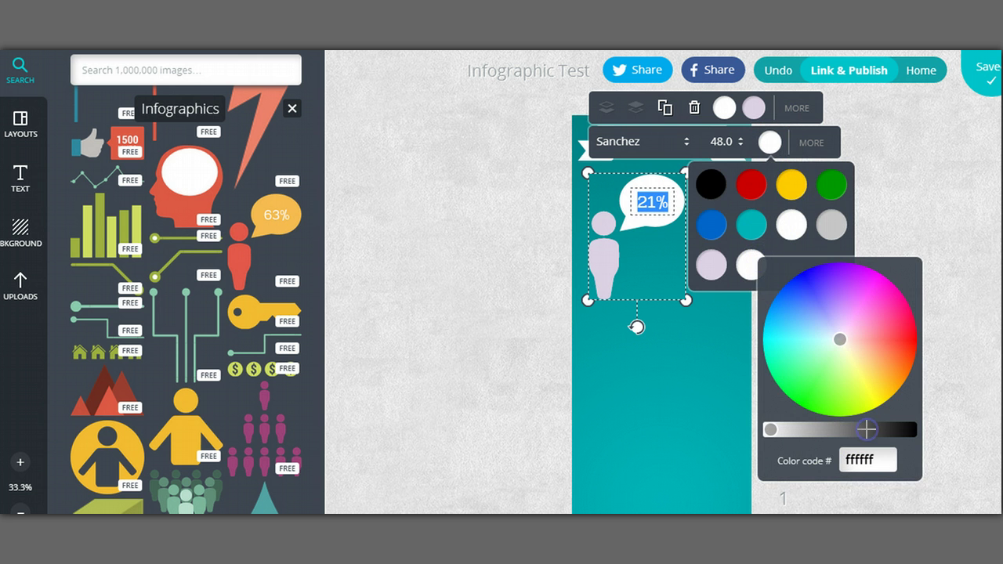
click(972, 213)
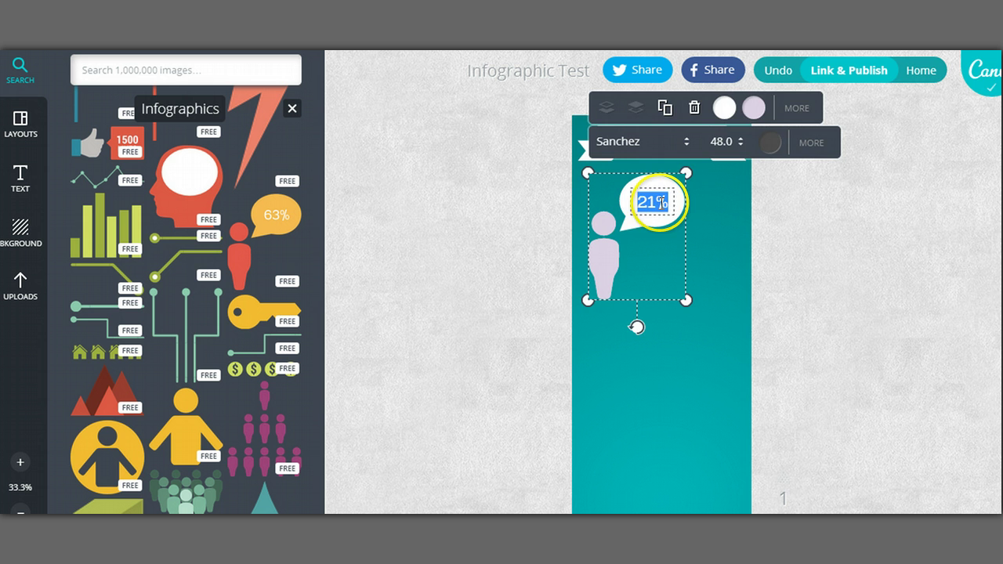
click(852, 209)
Lower the person-and-bubble graphic's transparency to 67 so the teal shows through.
click(616, 250)
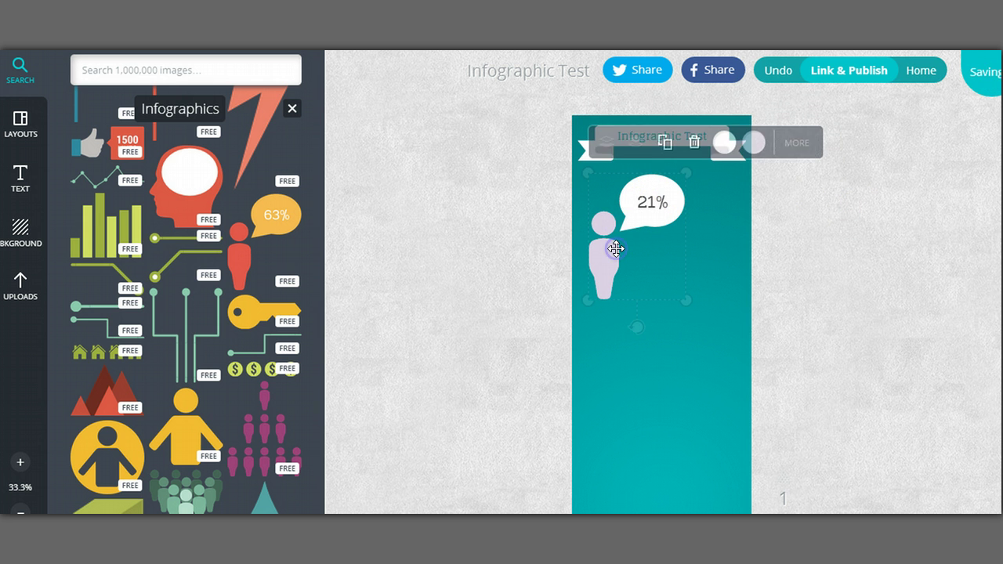
click(667, 219)
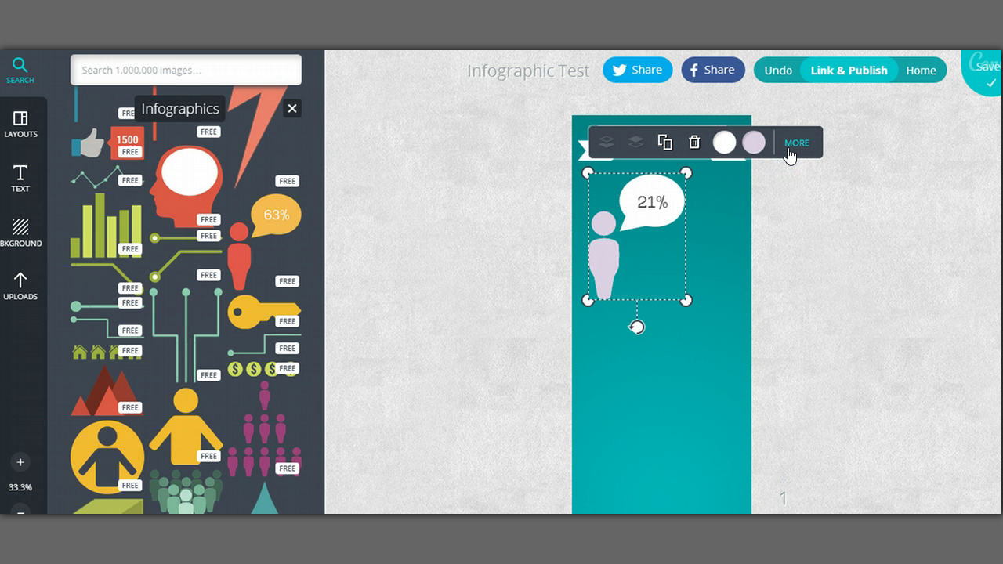
click(791, 152)
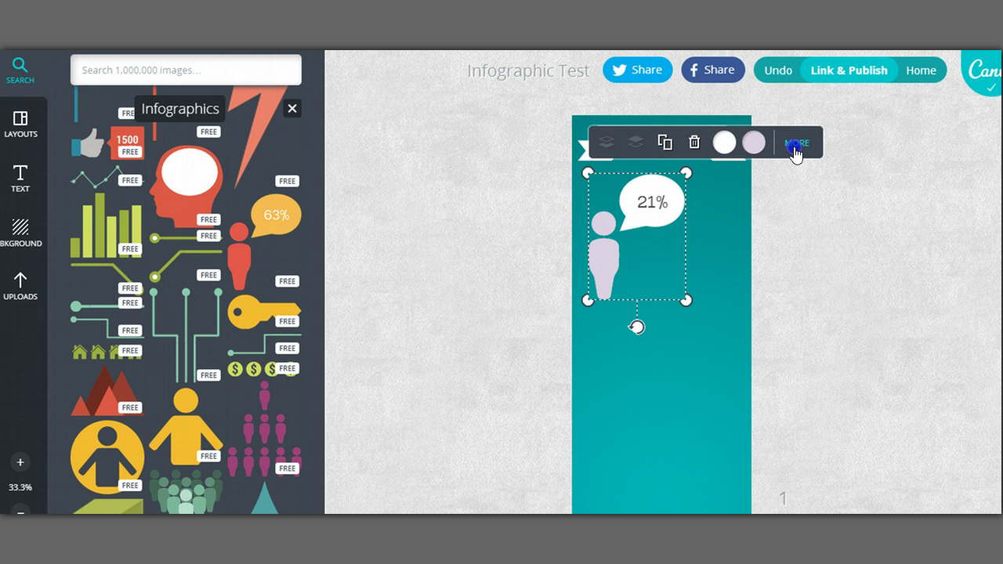
click(800, 107)
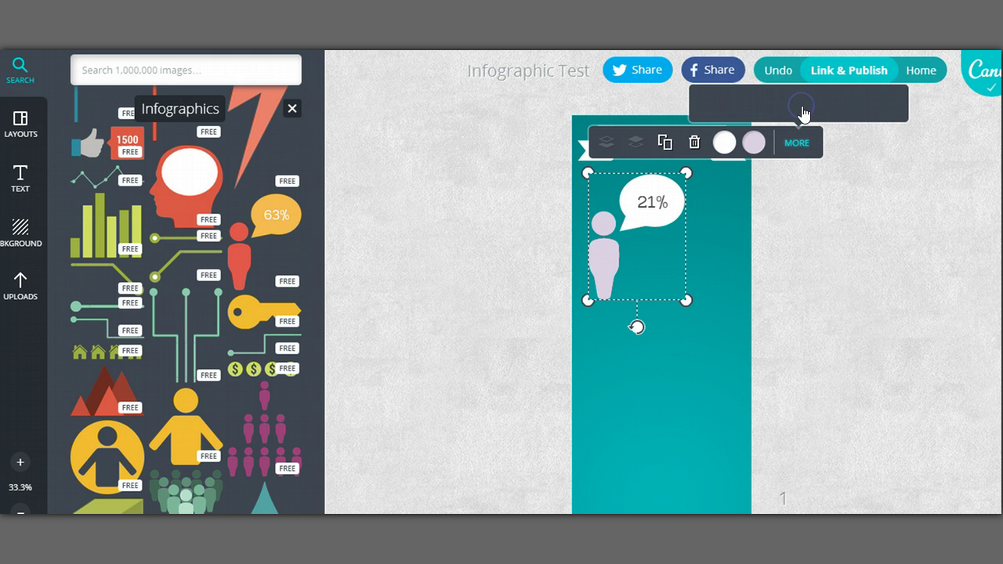
drag(874, 102, 849, 108)
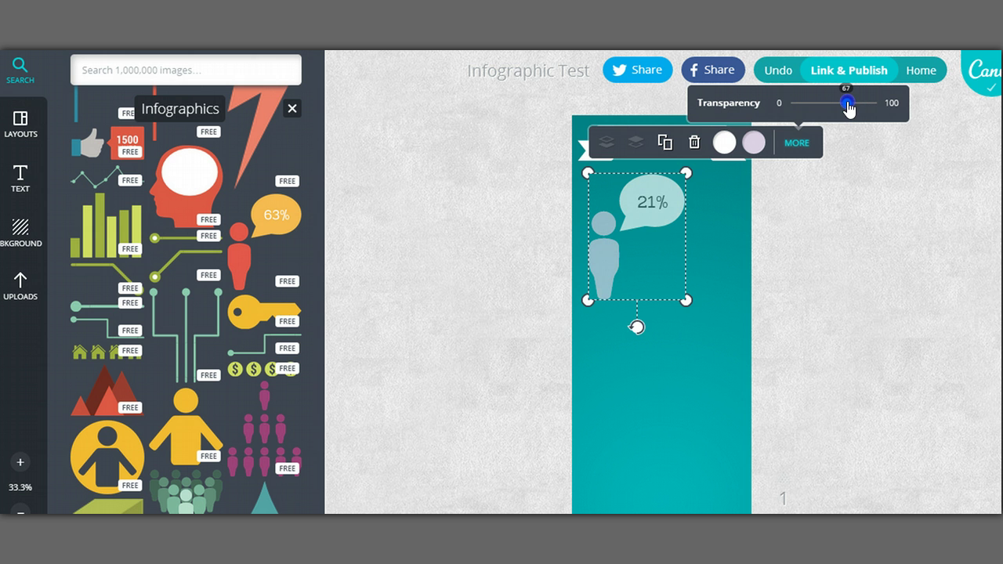
click(907, 329)
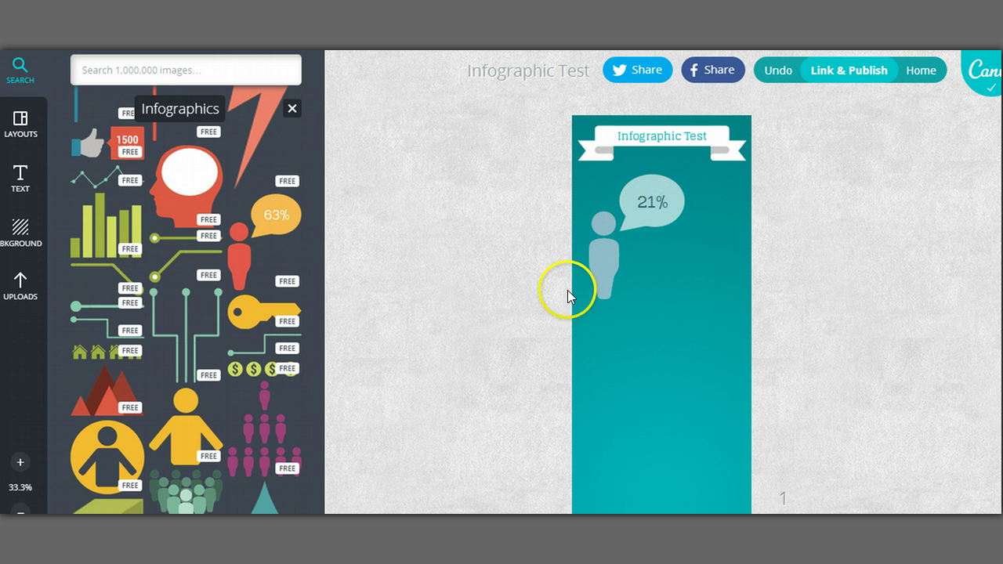
Add the green dotted connector line beside the figure, stretch it to the right edge, and tuck it under the 21% bubble.
click(176, 265)
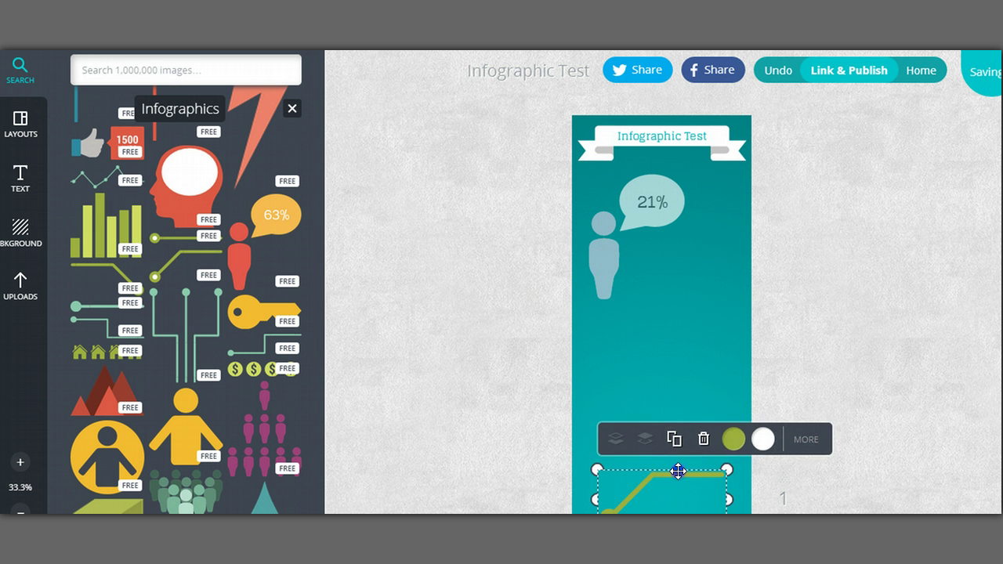
drag(679, 471, 703, 230)
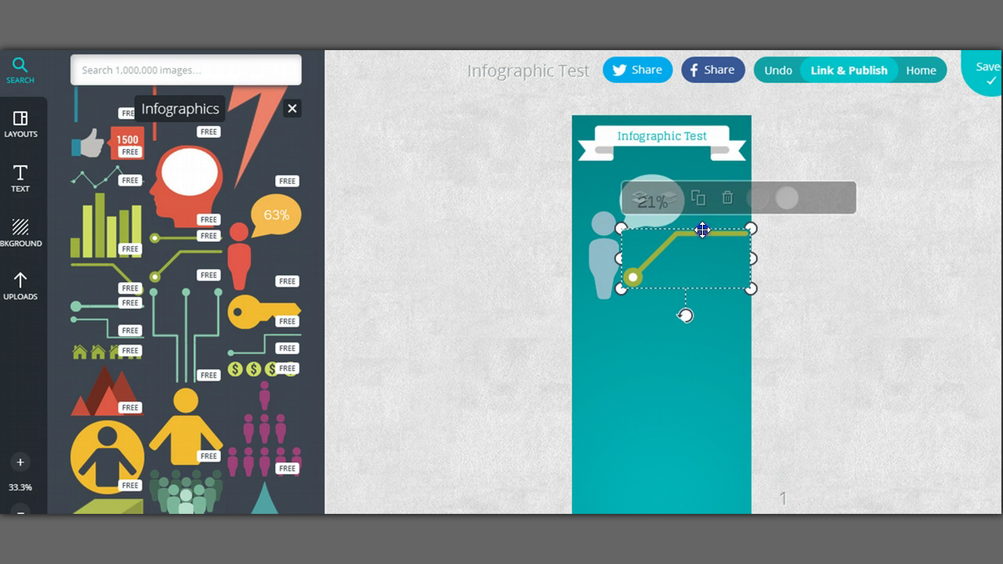
drag(751, 288, 844, 271)
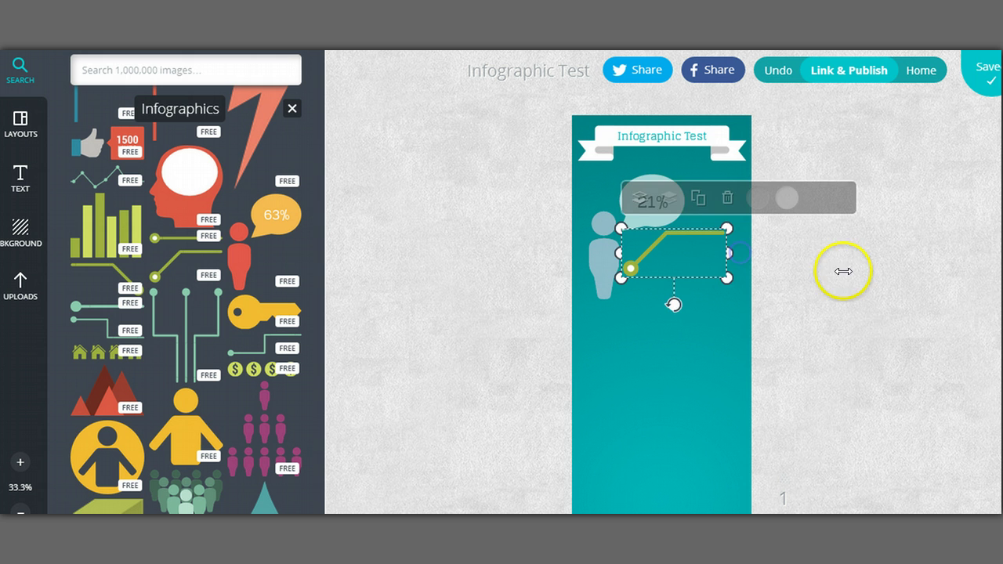
click(843, 271)
drag(695, 233, 717, 227)
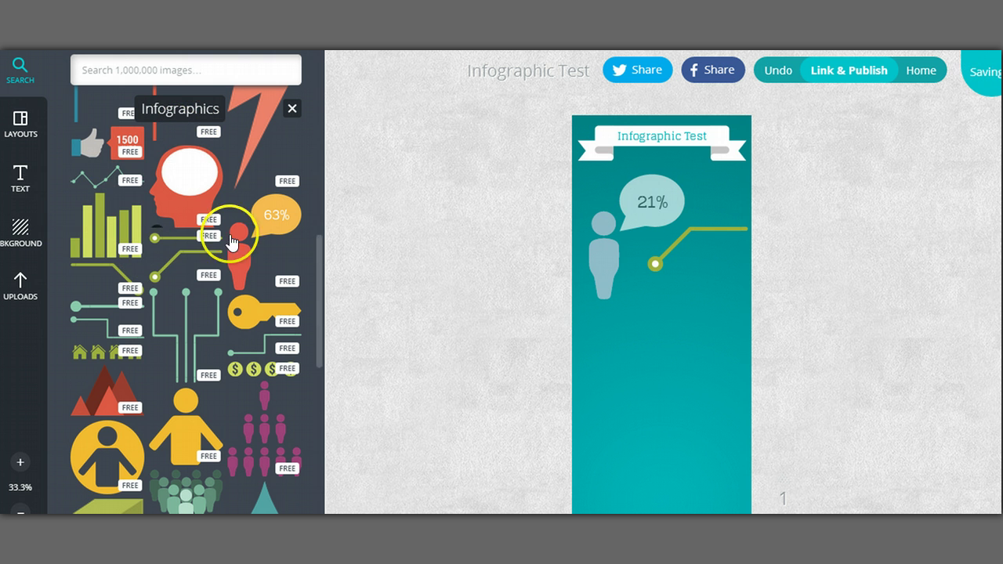
Scroll back up and collapse the Infographics set to list all categories like Stickers, Arrows and Food.
click(319, 274)
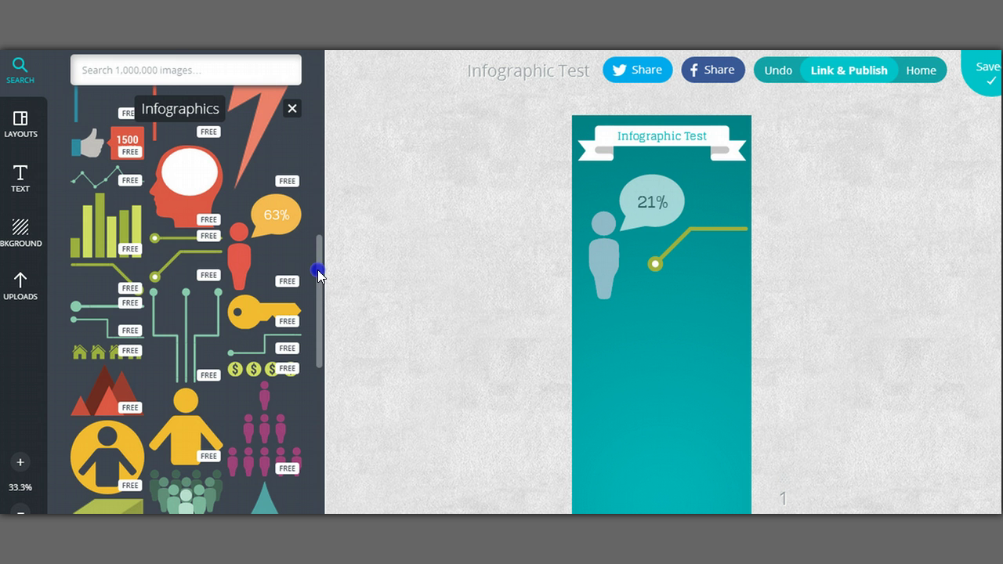
drag(319, 273, 320, 374)
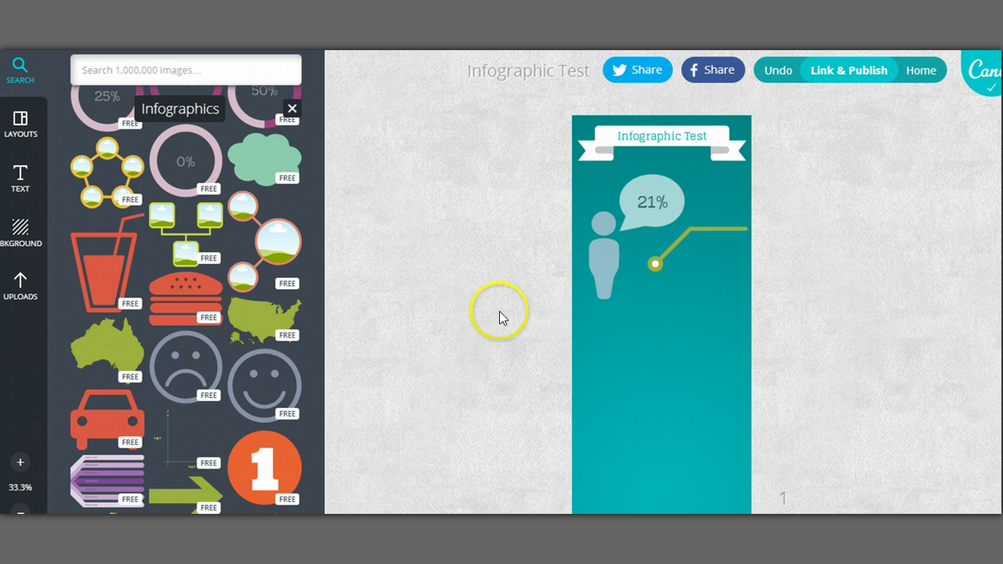
click(321, 366)
drag(321, 366, 339, 155)
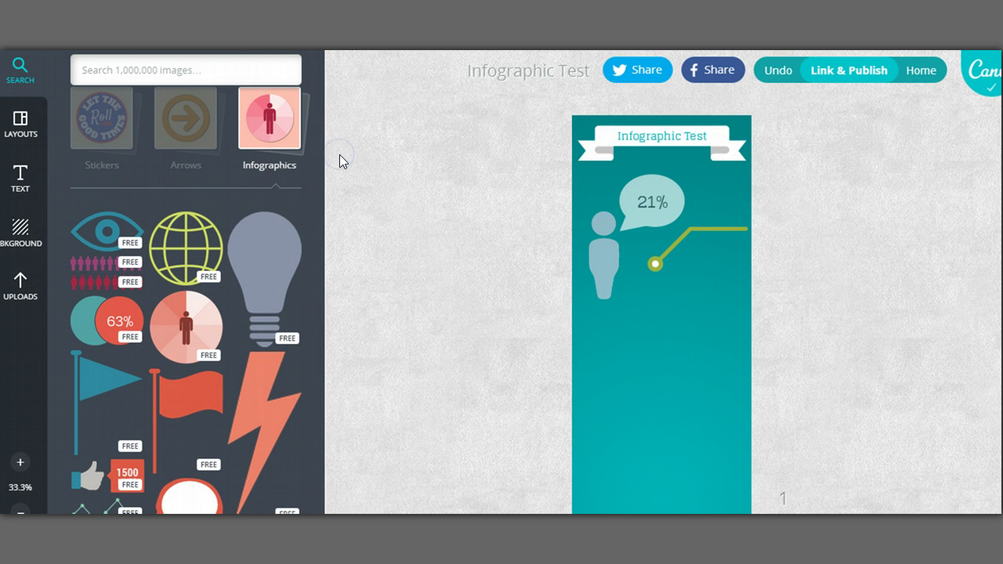
click(282, 134)
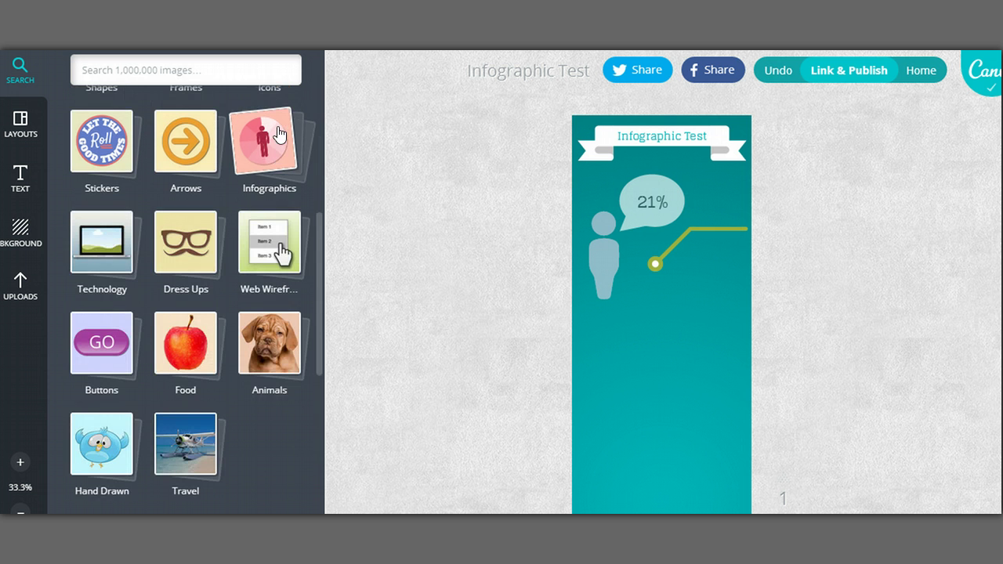
click(292, 171)
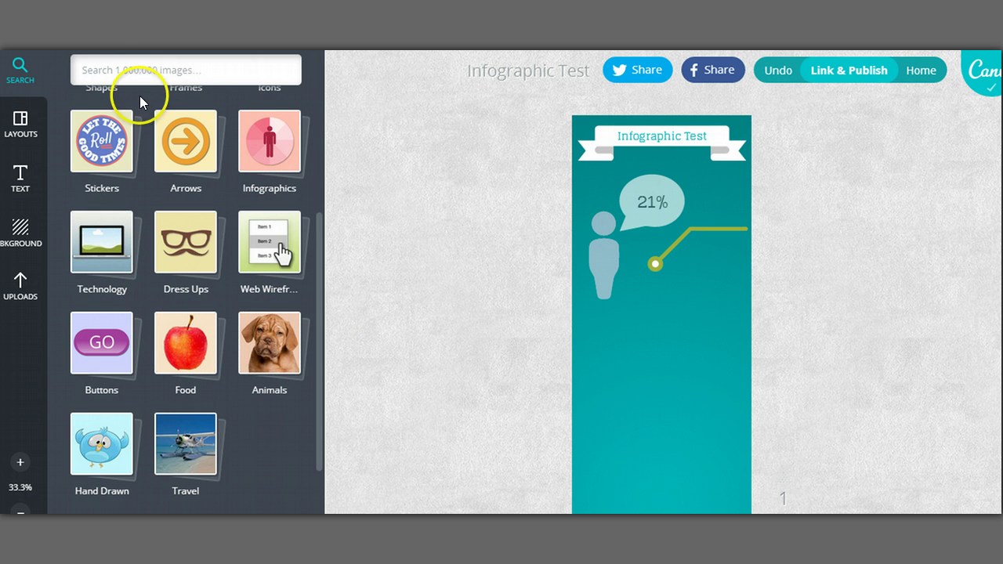
Search 'pinterest logo' and place the red round Pinterest logo just under the green line.
click(104, 70)
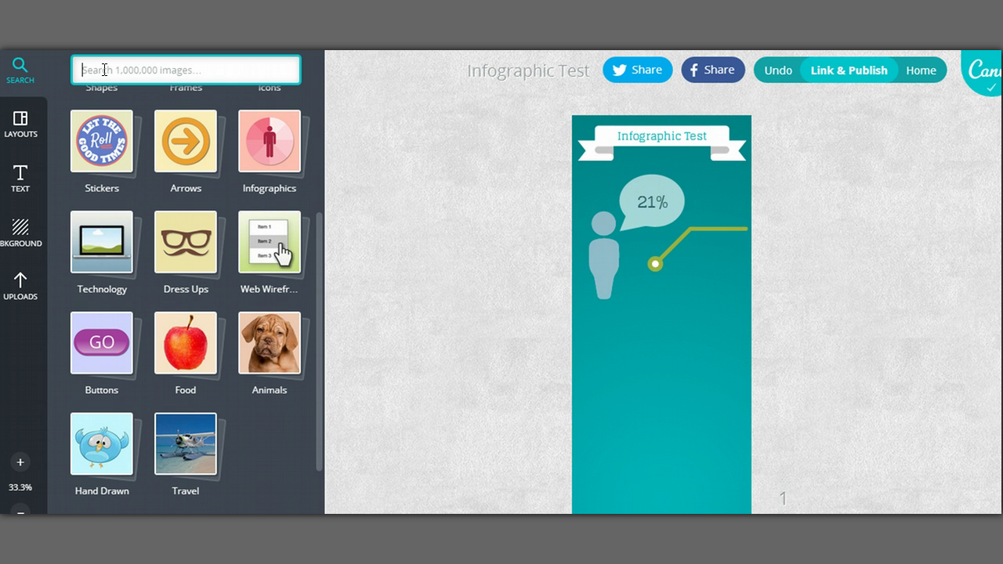
text(pinte)
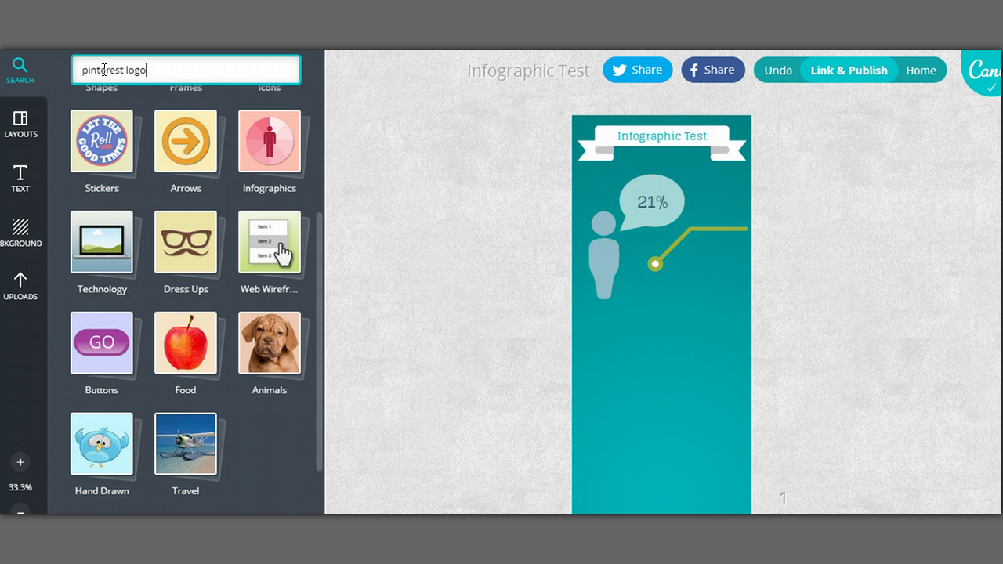
text(rest logo)
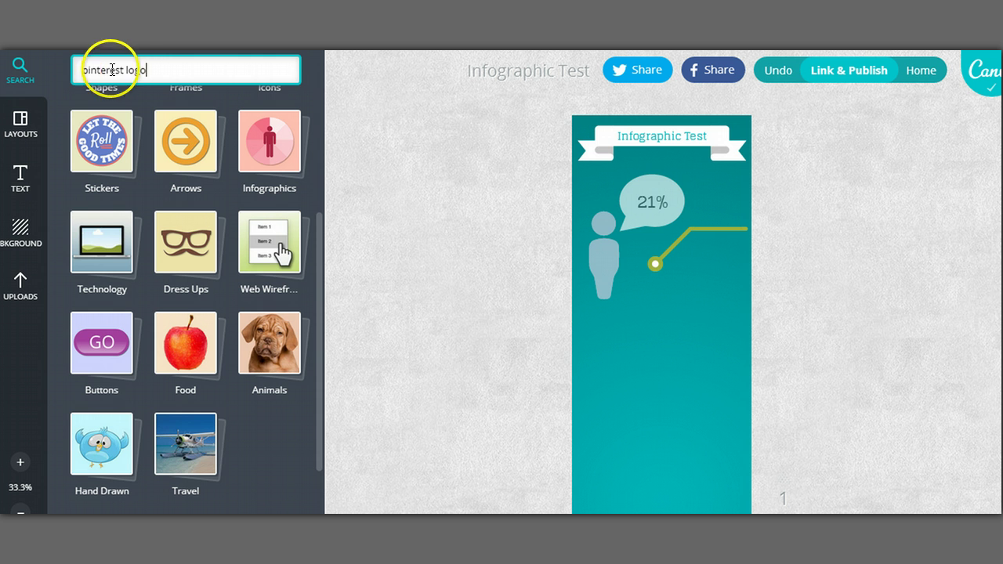
click(130, 68)
key(Return)
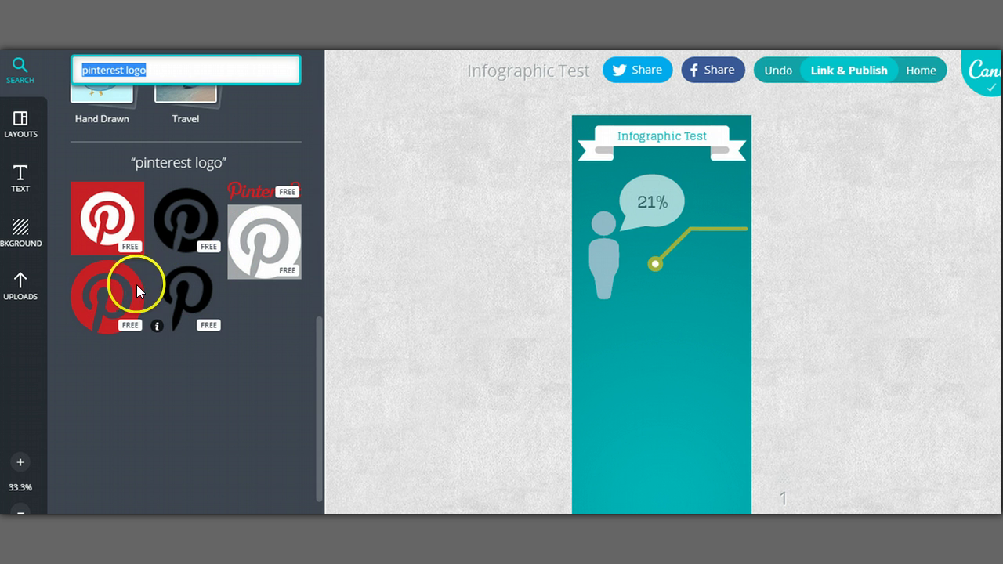
drag(122, 290, 662, 431)
drag(671, 479, 699, 282)
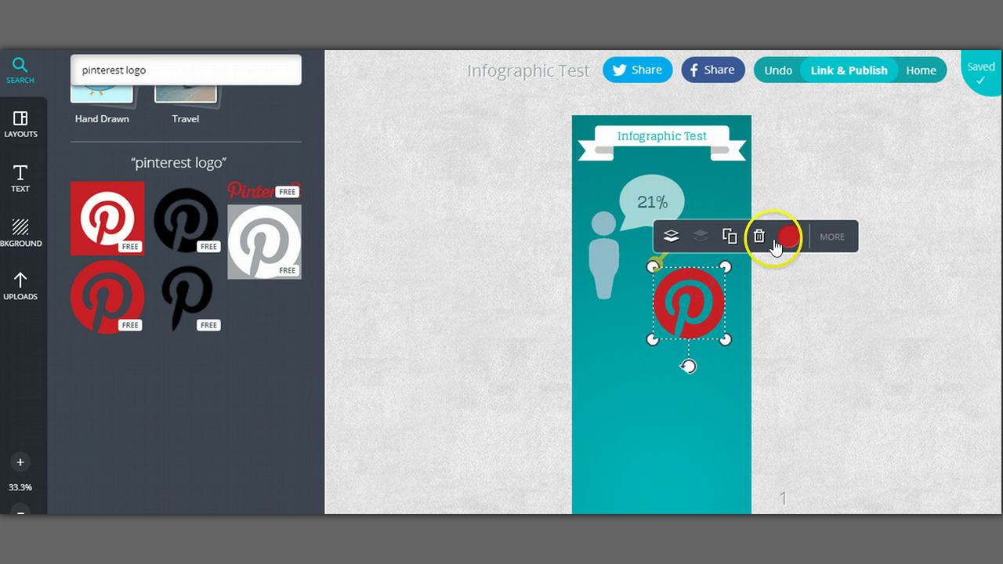
Make the Pinterest logo white and partly transparent.
click(787, 237)
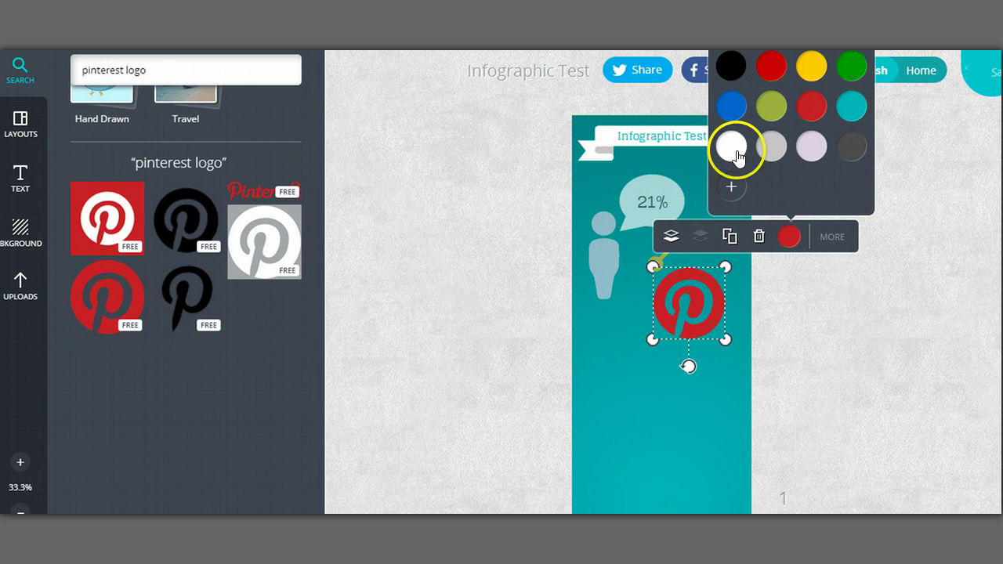
click(731, 147)
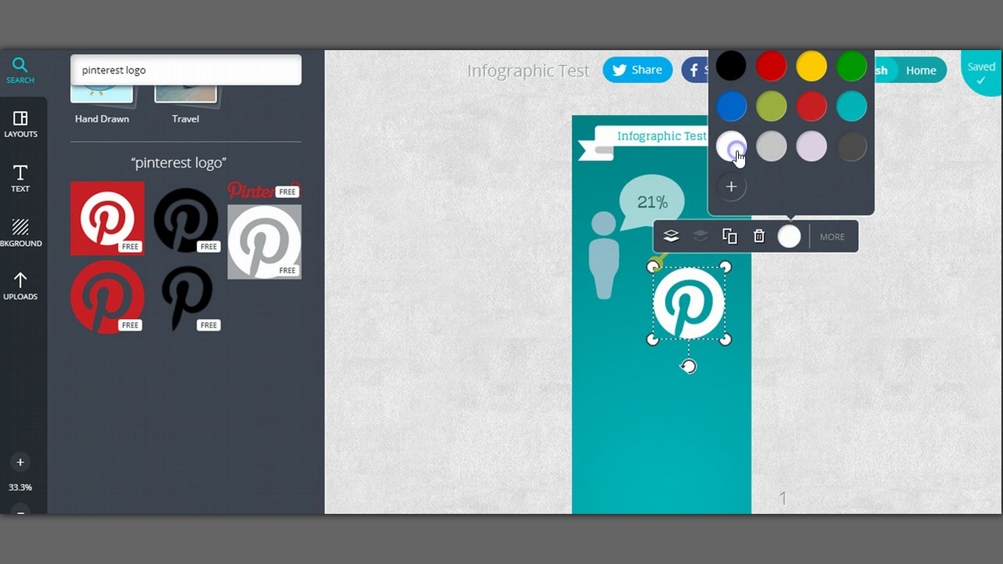
click(832, 236)
click(845, 200)
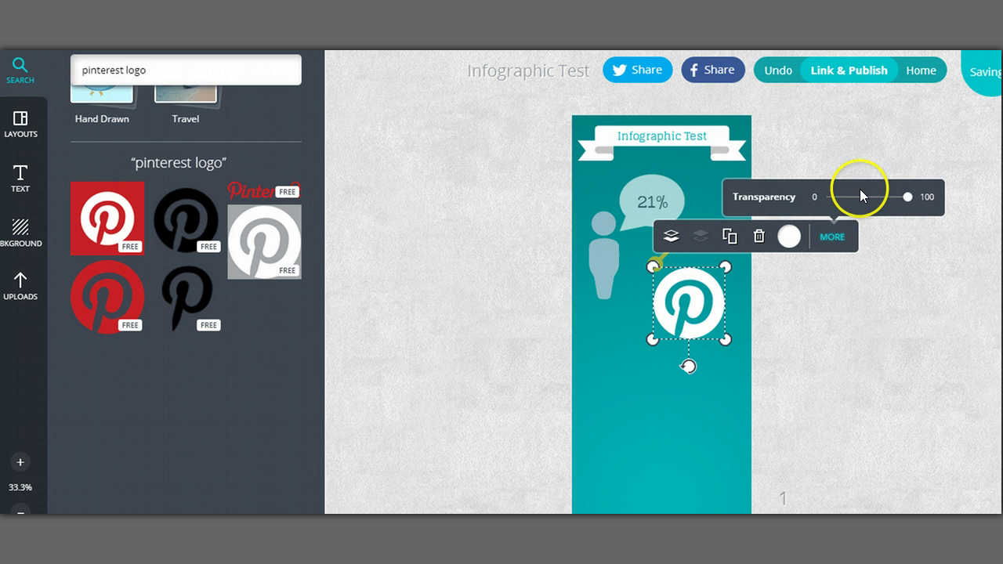
click(889, 197)
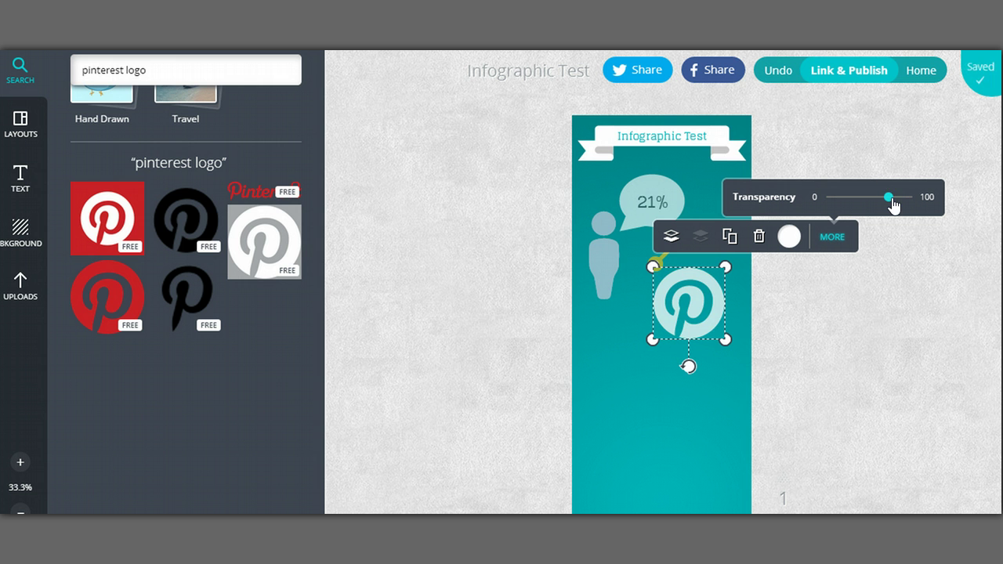
drag(890, 198, 888, 206)
Move the logo up to sit just below the green line's dotted right end.
click(739, 296)
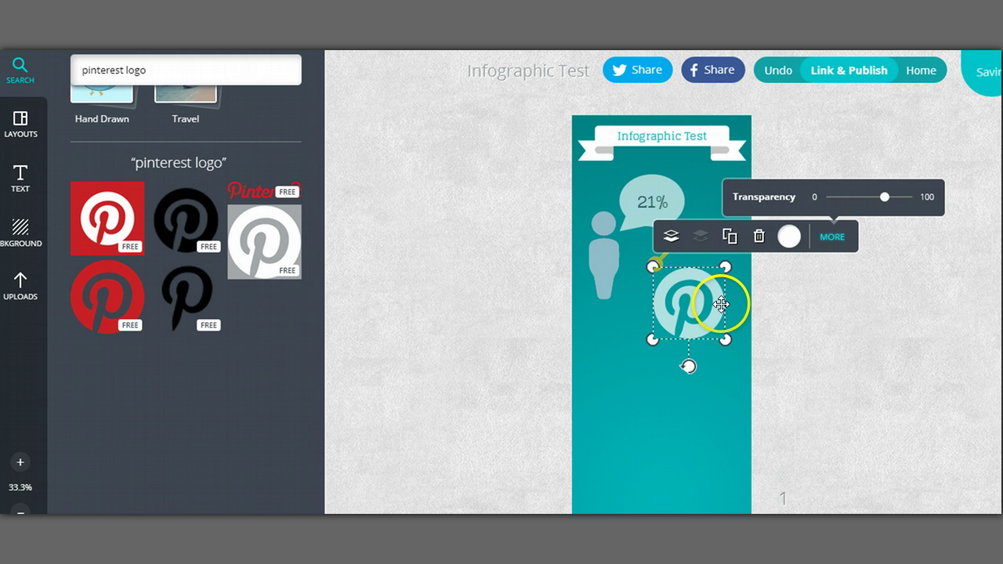
drag(719, 293, 737, 273)
click(878, 320)
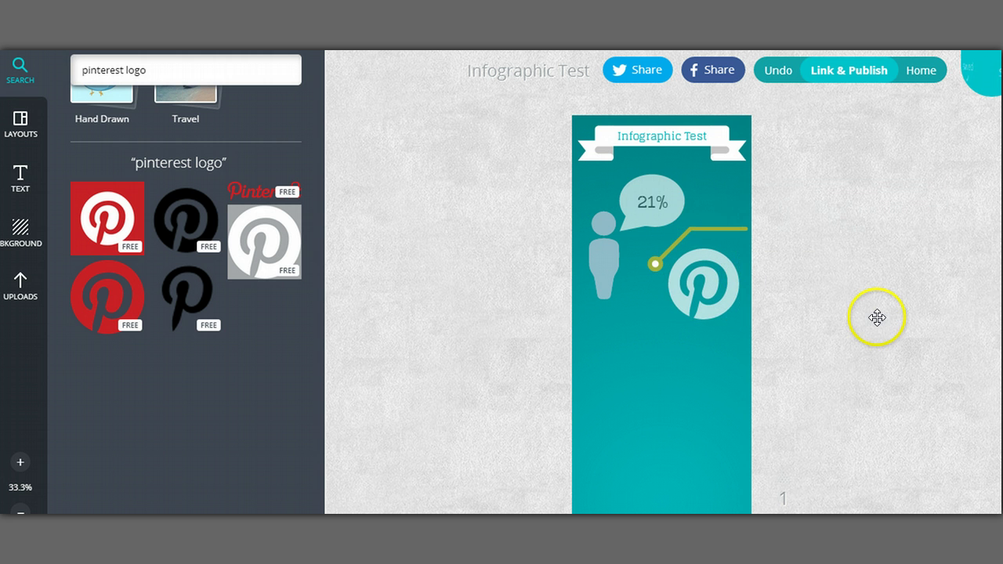
click(695, 192)
click(623, 307)
click(796, 297)
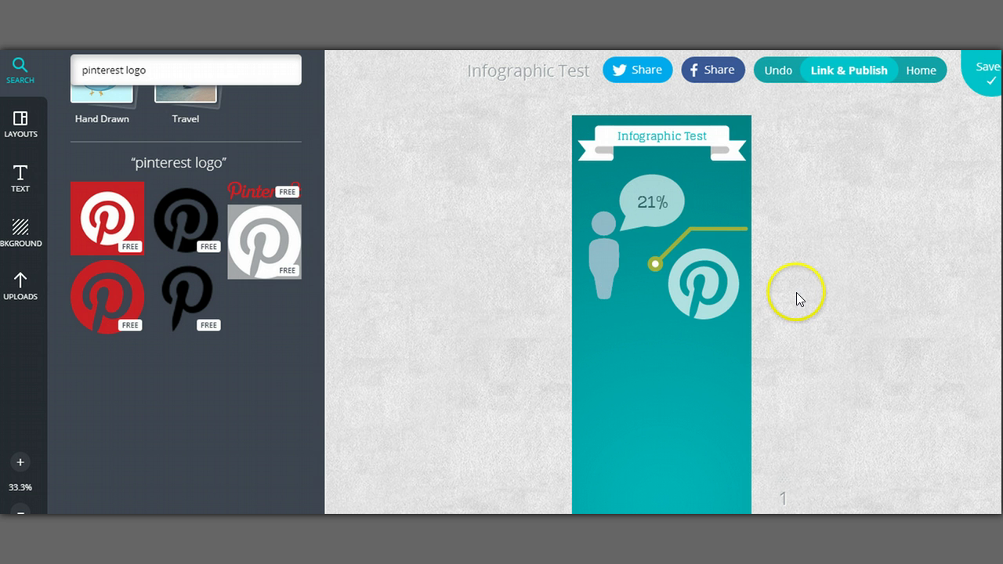